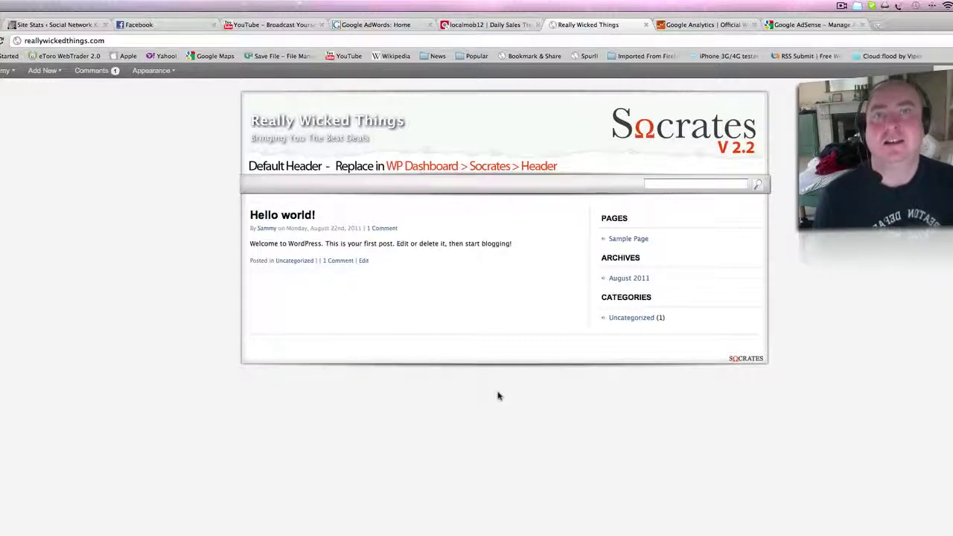
Go from the Really Wicked Things front page to its admin Dashboard via the account menu.
{"action": "mouse_move", "coordinate": [43, 70]}
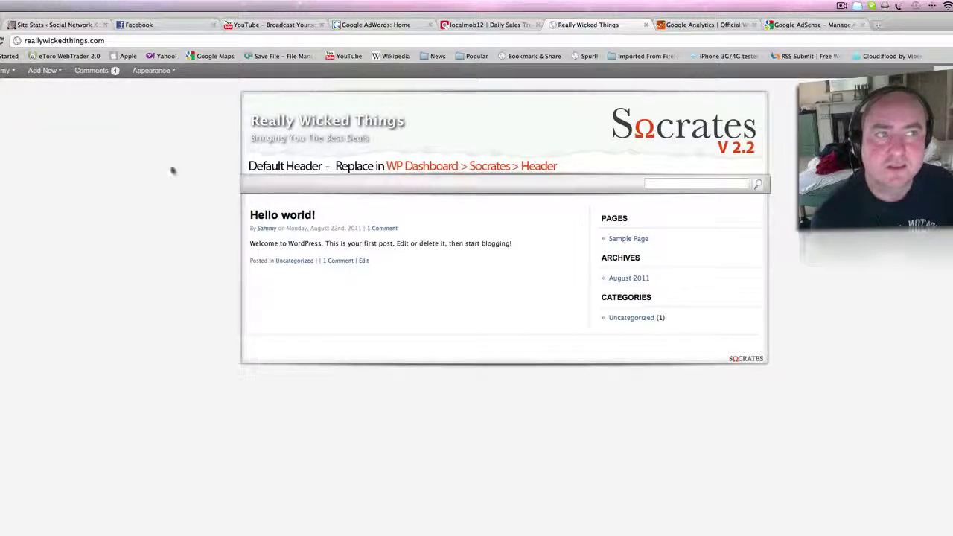
{"action": "mouse_move", "coordinate": [6, 74]}
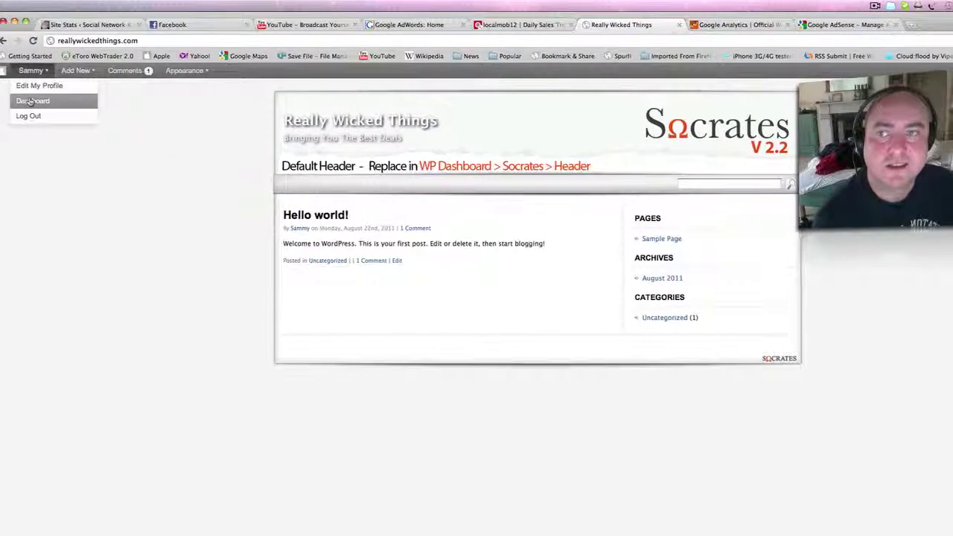
{"action": "left_click", "coordinate": [29, 101]}
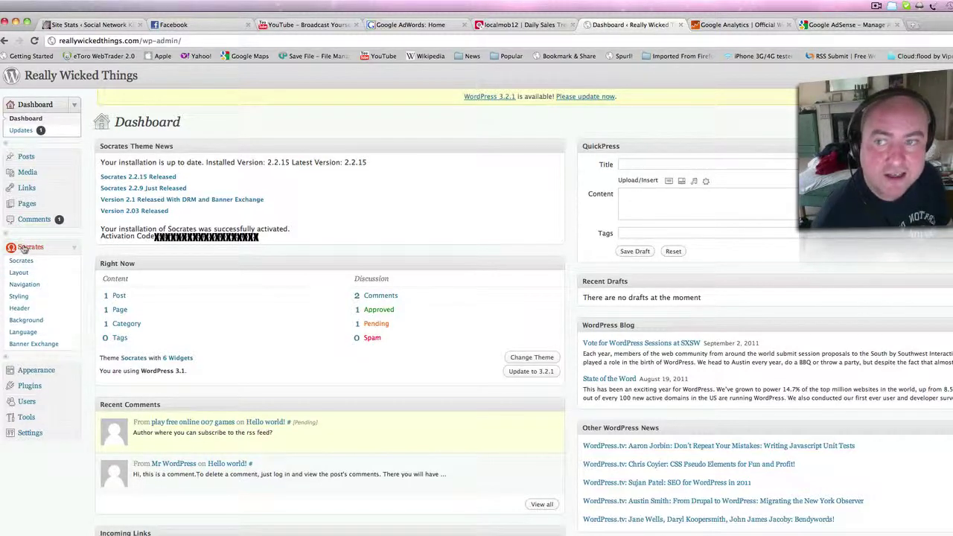
Open the Socrates theme settings and then its Layout options page.
{"action": "left_click", "coordinate": [44, 250]}
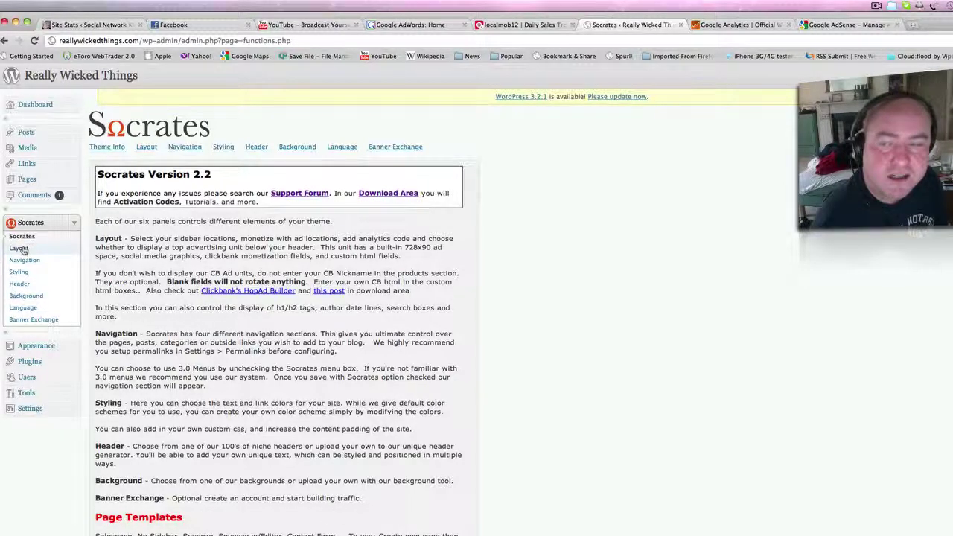
{"action": "left_click", "coordinate": [23, 250]}
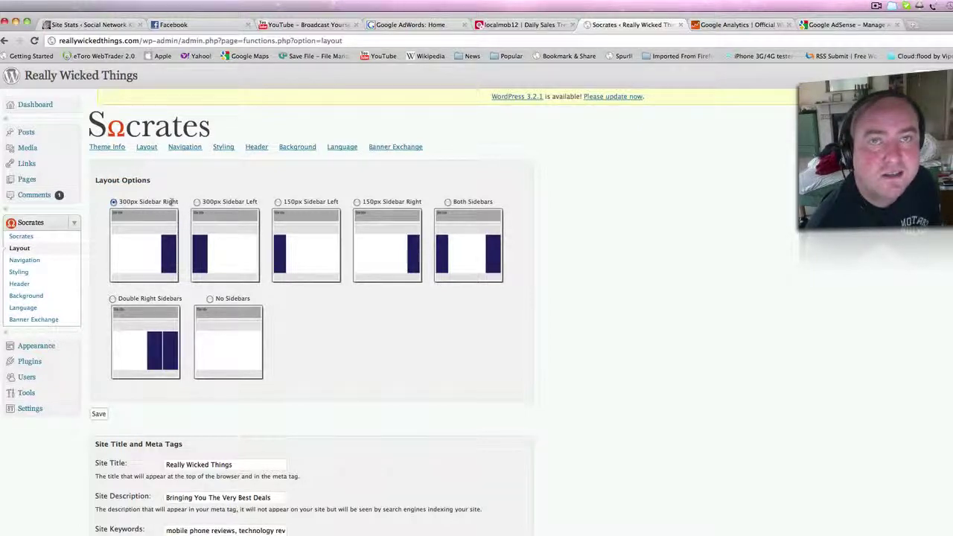
Scroll the Socrates Layout page down to the Affiliate ID and Analytics settings.
{"action": "scroll", "coordinate": [354, 426], "scroll_direction": "down", "scroll_amount": 1}
{"action": "scroll", "coordinate": [354, 426], "scroll_direction": "down", "scroll_amount": 1}
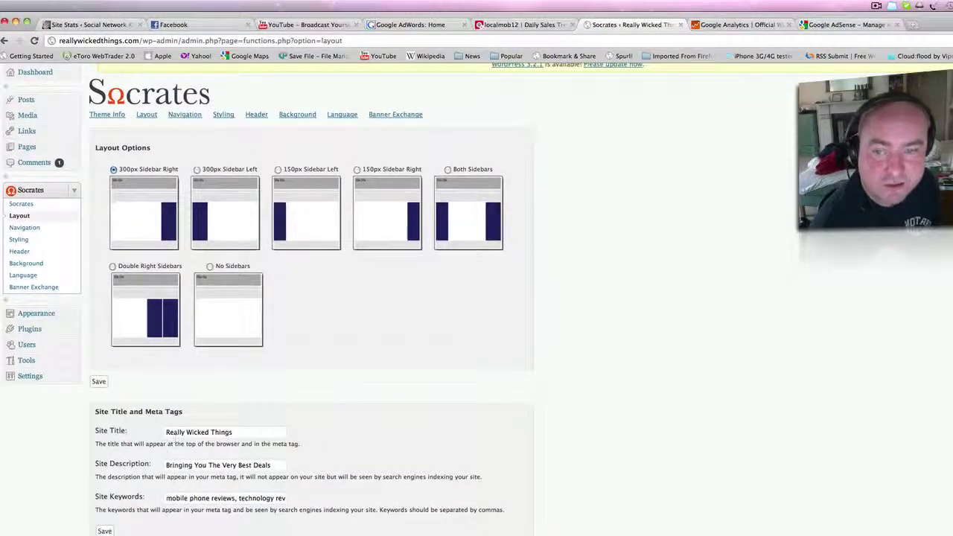
{"action": "scroll", "coordinate": [357, 451], "scroll_direction": "down", "scroll_amount": 1}
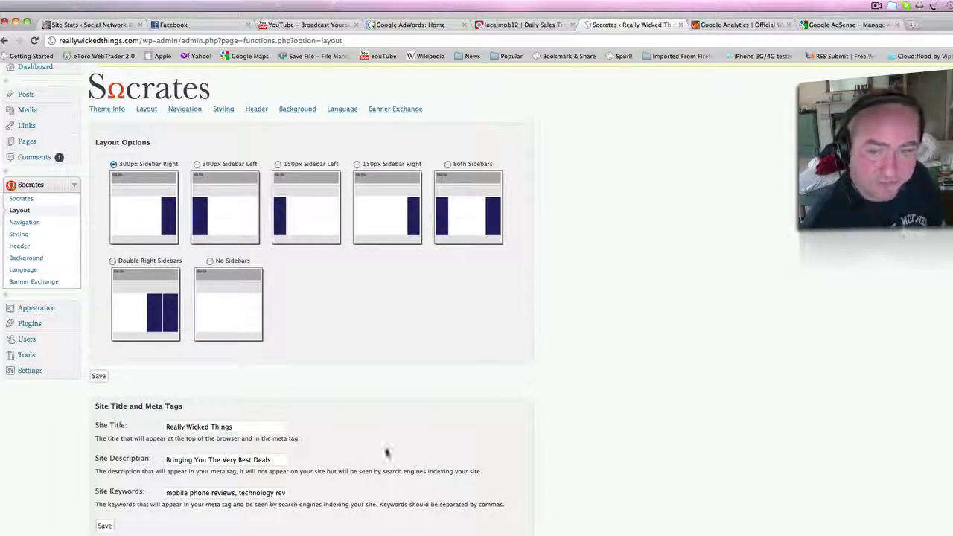
{"action": "scroll", "coordinate": [382, 451], "scroll_direction": "down", "scroll_amount": 1}
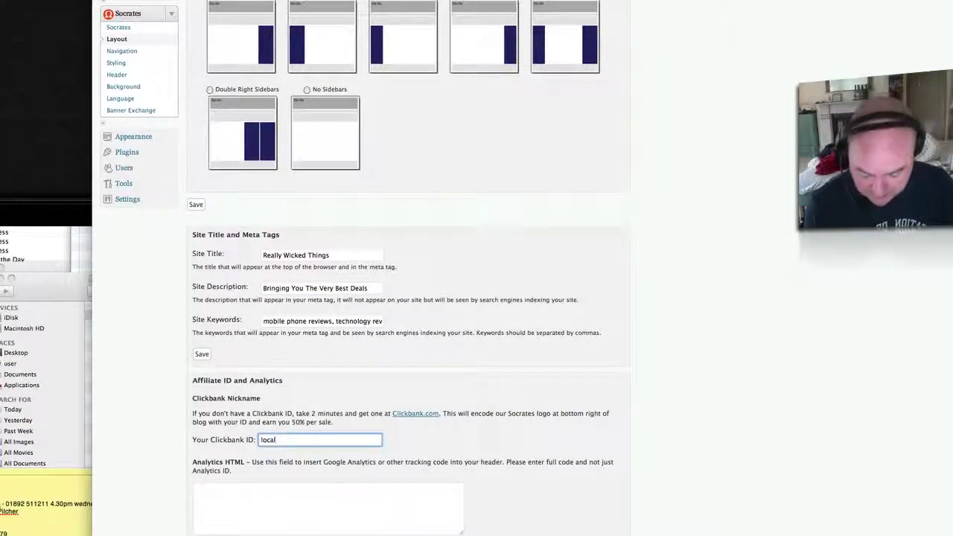
Finish entering the Clickbank affiliate nickname and save the affiliate setting.
{"action": "type", "text": "mob12"}
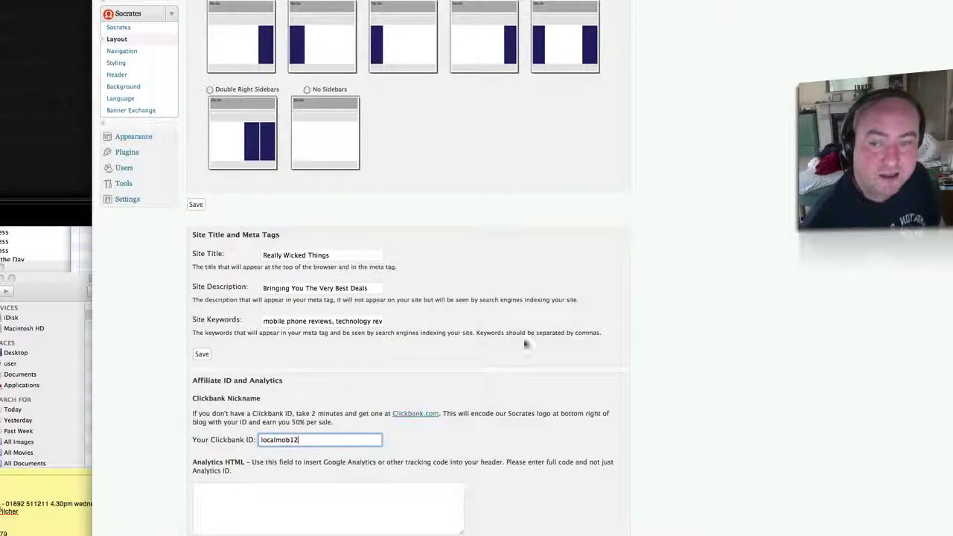
{"action": "scroll", "coordinate": [513, 342], "scroll_direction": "down", "scroll_amount": 5}
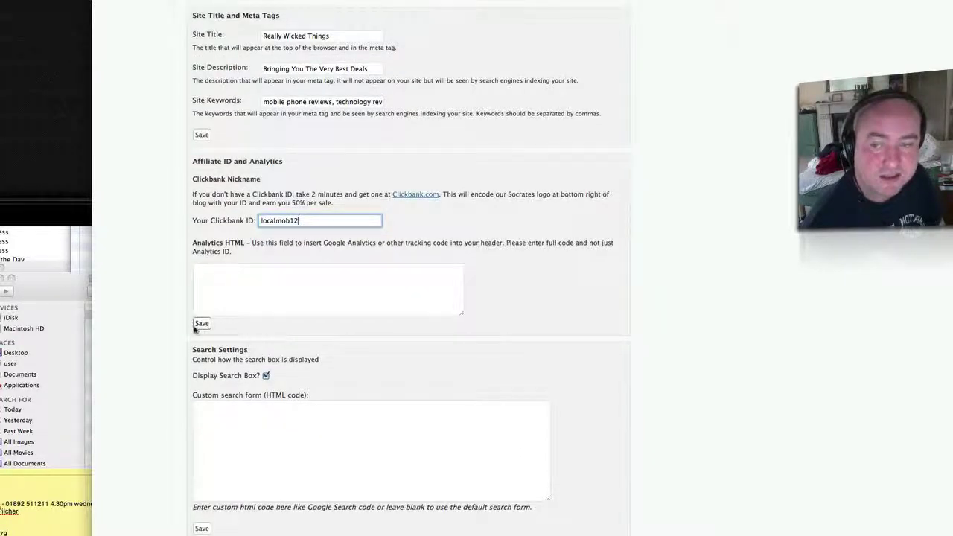
{"action": "left_click", "coordinate": [202, 323]}
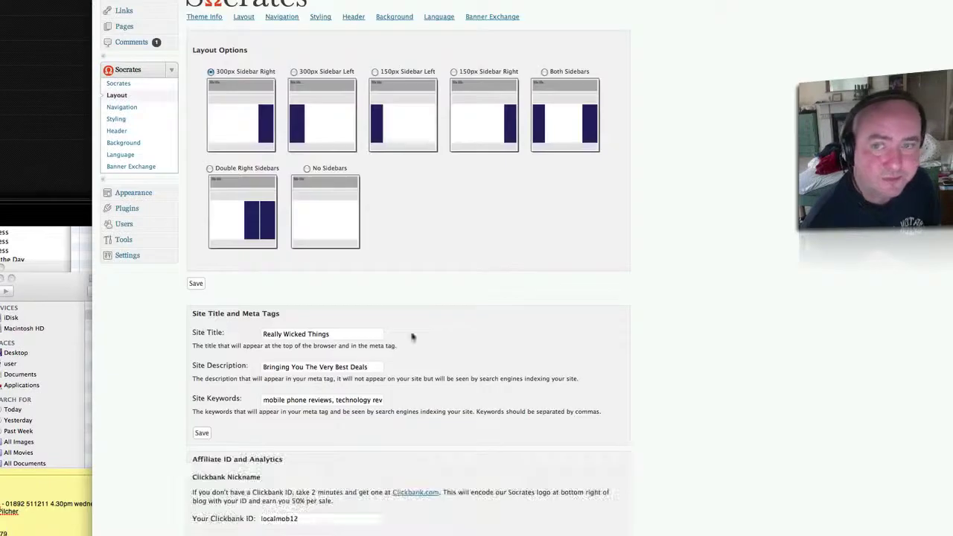
{"action": "scroll", "coordinate": [485, 326], "scroll_direction": "down", "scroll_amount": 1}
{"action": "scroll", "coordinate": [483, 325], "scroll_direction": "down", "scroll_amount": 4}
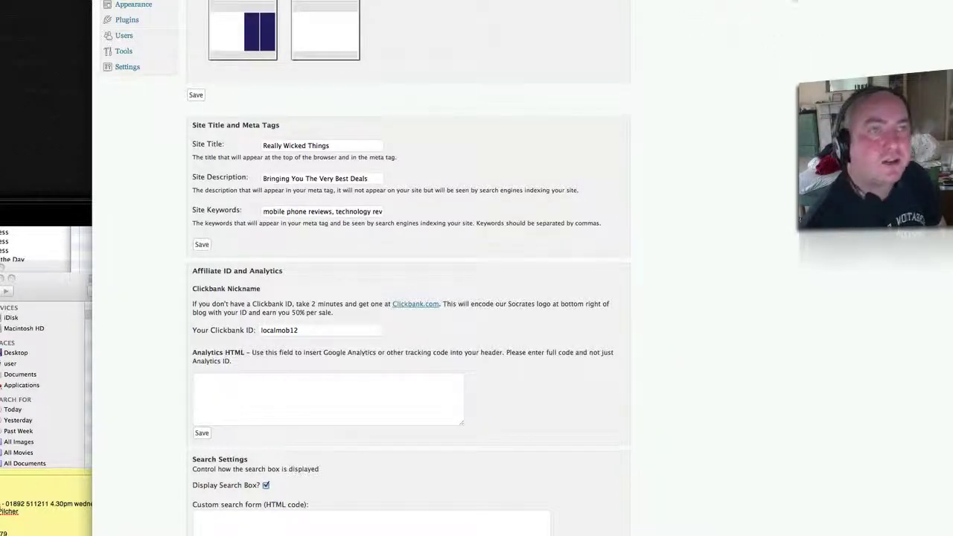
Sign up a Google Analytics account for reallywickedthings.com with a United Kingdom time zone.
{"action": "left_click", "coordinate": [819, 11]}
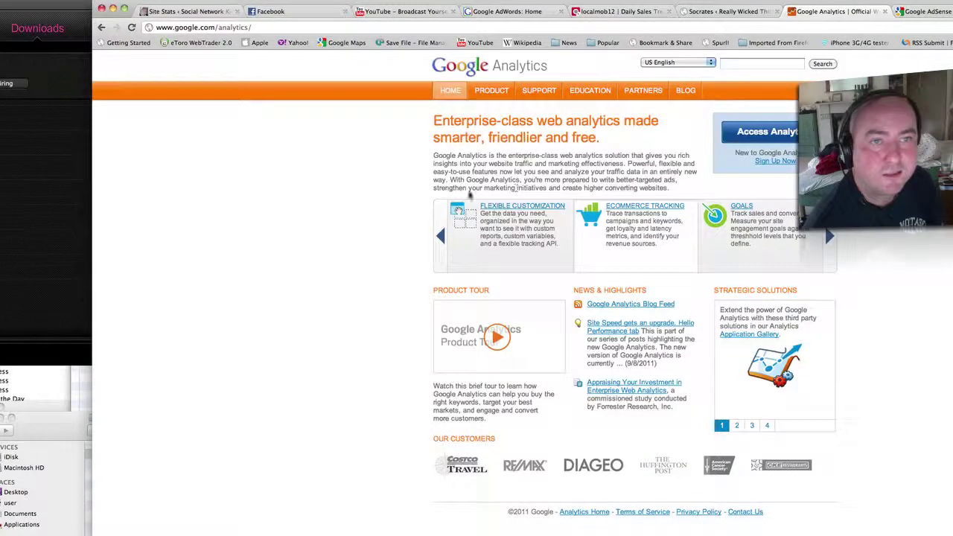
{"action": "left_click", "coordinate": [780, 138]}
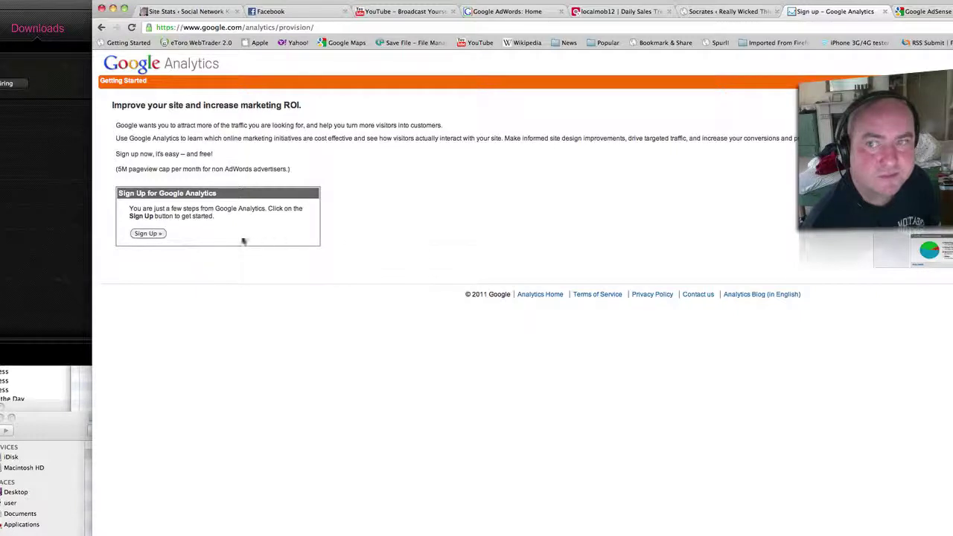
{"action": "left_click", "coordinate": [146, 233]}
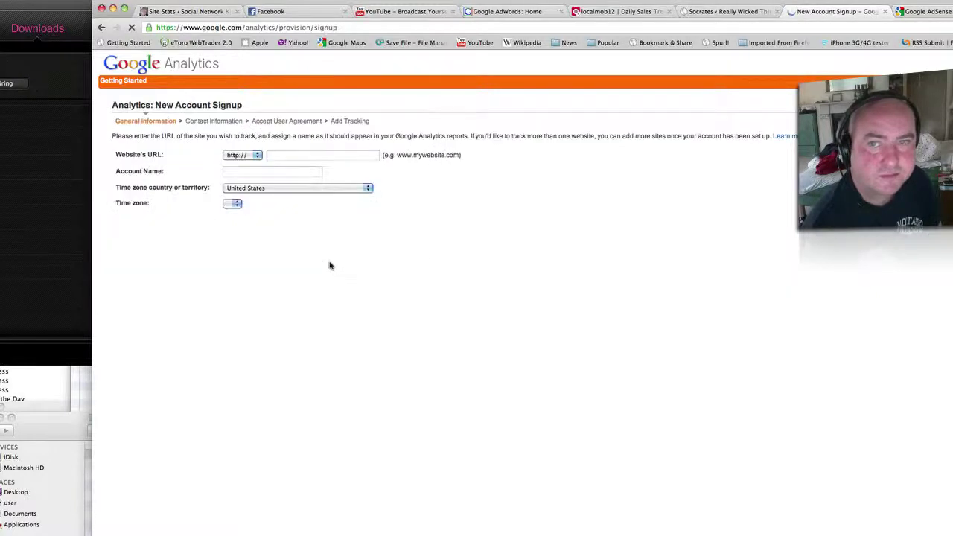
{"action": "left_click", "coordinate": [323, 156]}
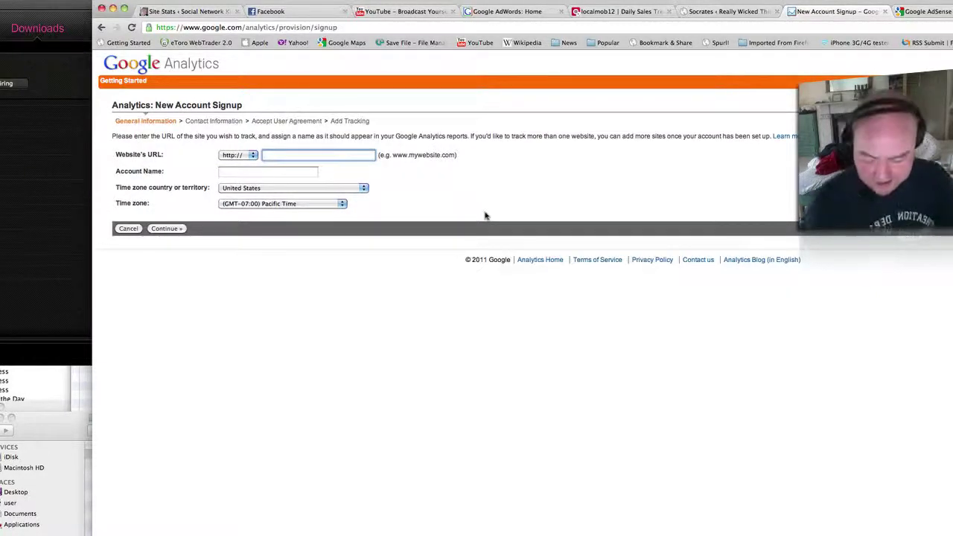
{"action": "type", "text": "real"}
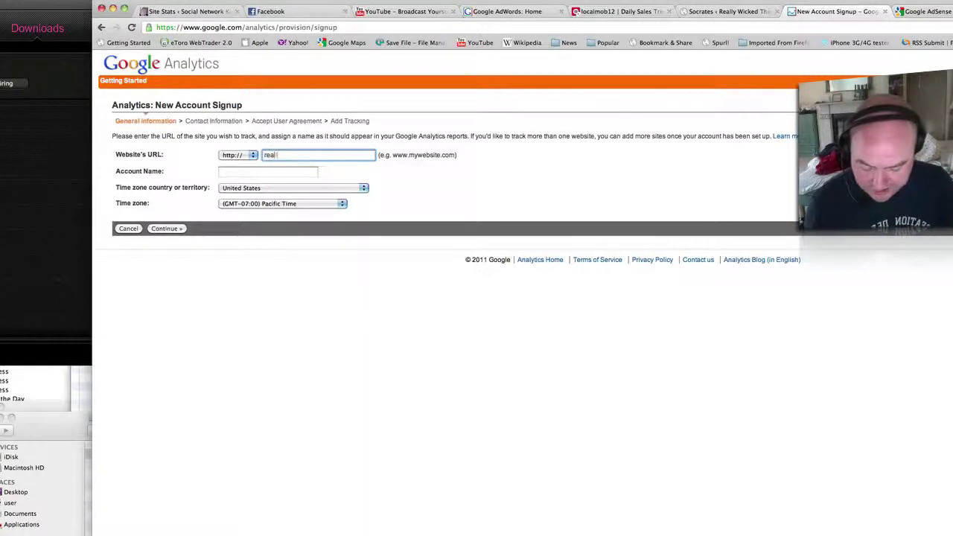
{"action": "type", "text": "lywickedthi"}
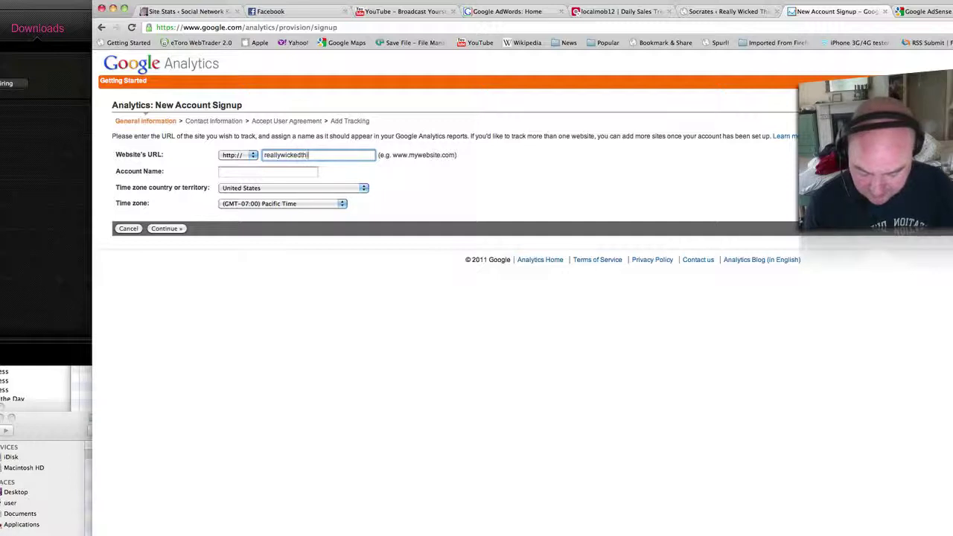
{"action": "type", "text": "ngs.com"}
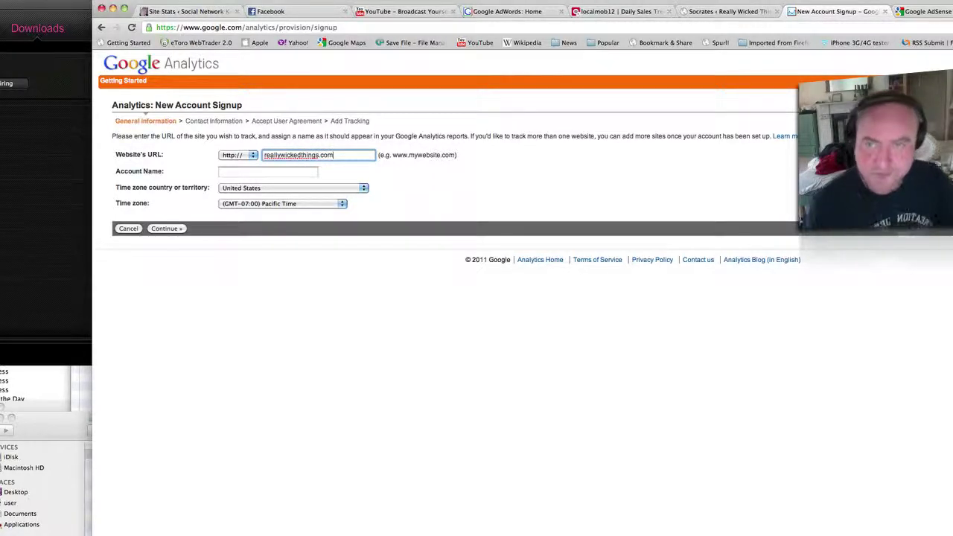
{"action": "left_click", "coordinate": [250, 173]}
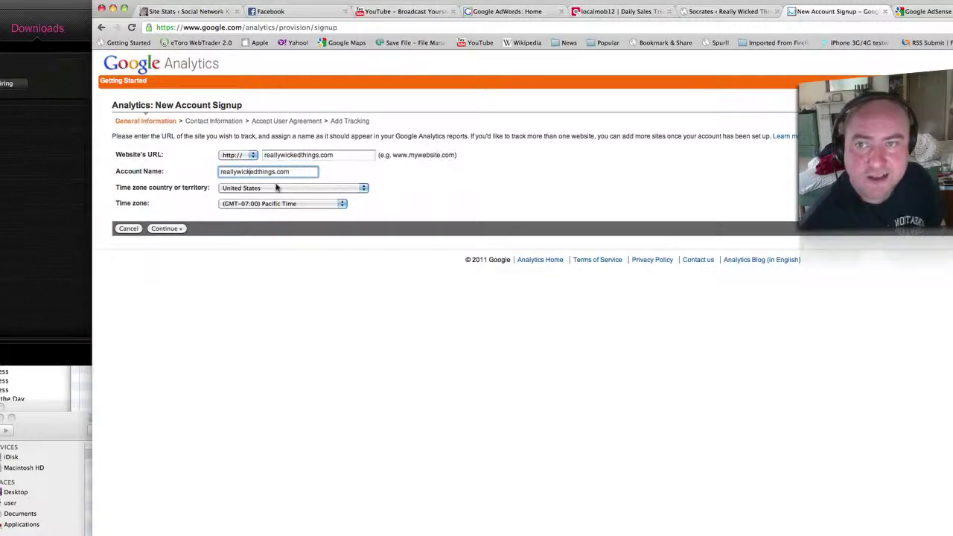
{"action": "left_click", "coordinate": [273, 192]}
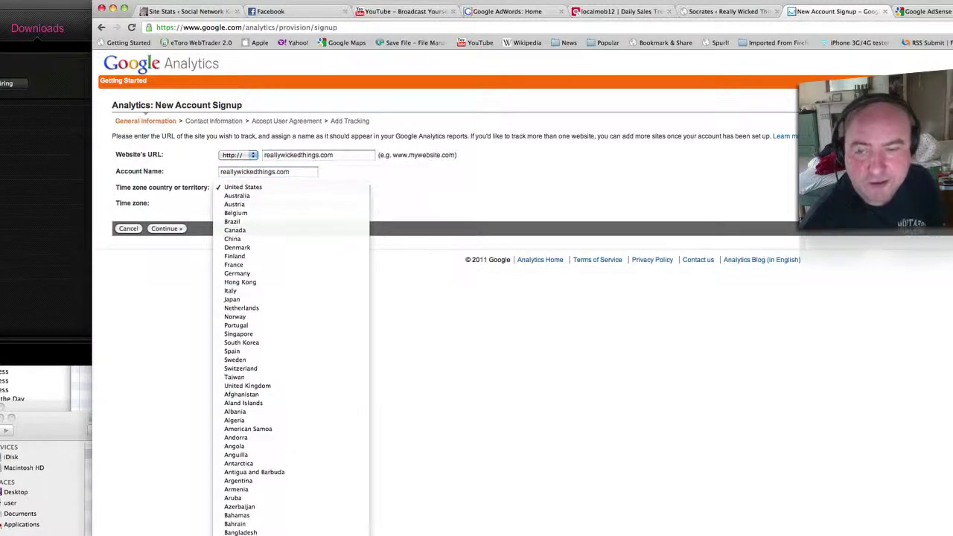
{"action": "left_click", "coordinate": [265, 386]}
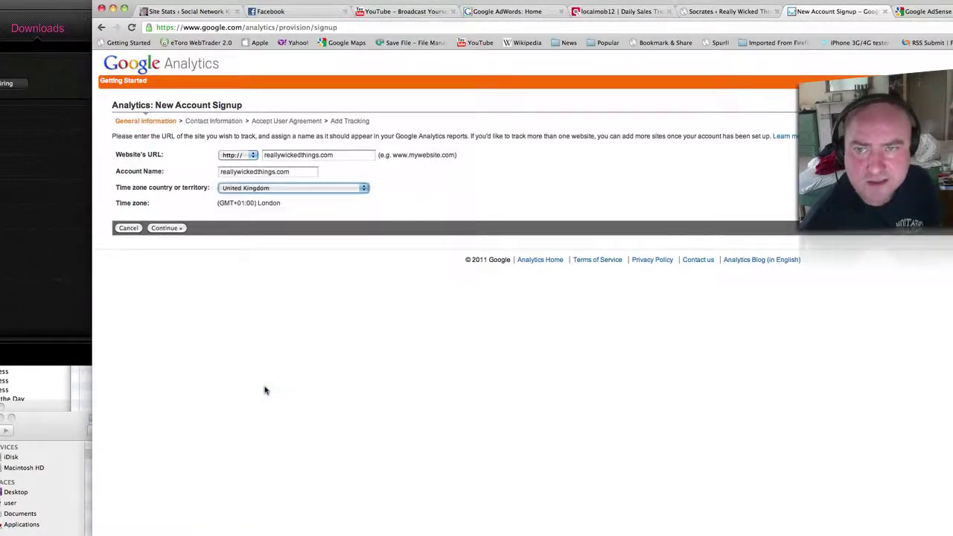
{"action": "left_click", "coordinate": [166, 229]}
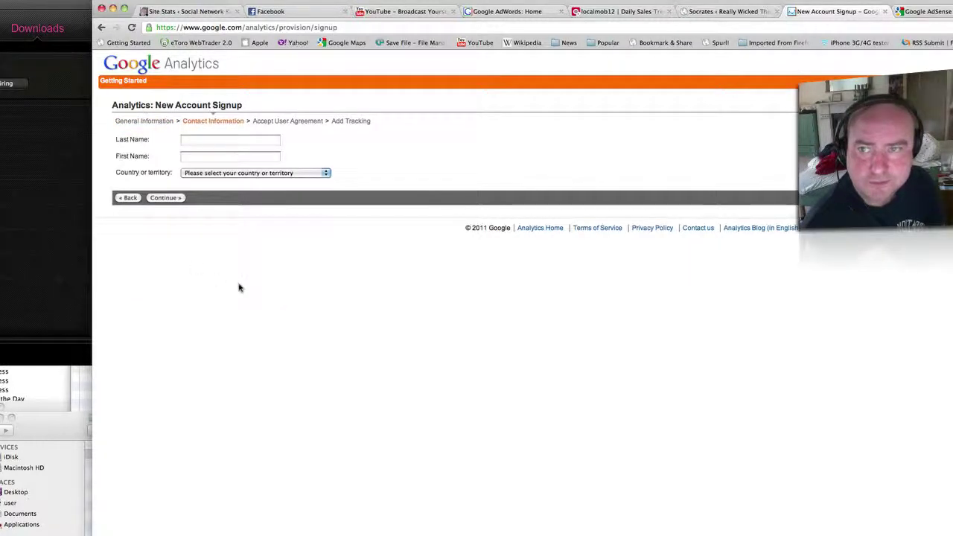
Fill in the contact's last and first name and choose United Kingdom as the country.
{"action": "left_click", "coordinate": [235, 139]}
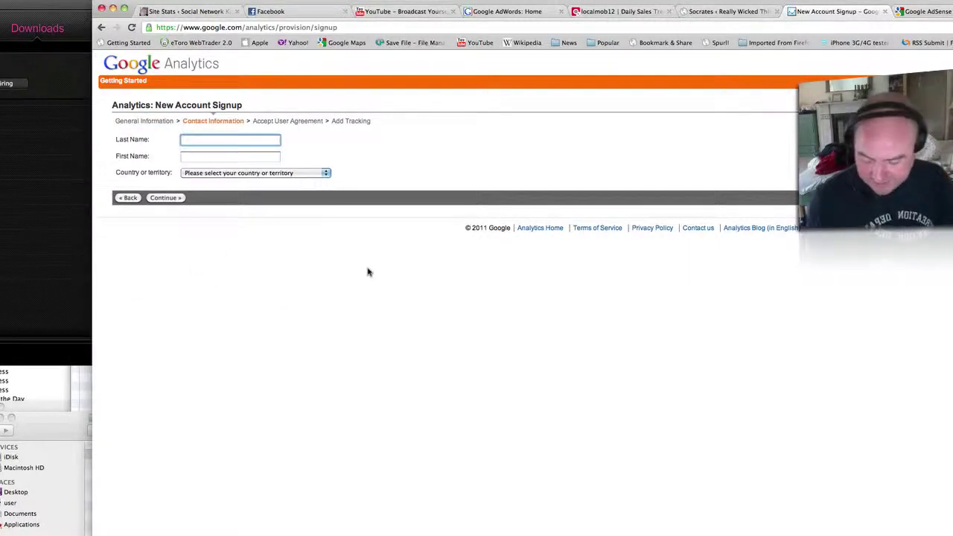
{"action": "key", "text": "Tab"}
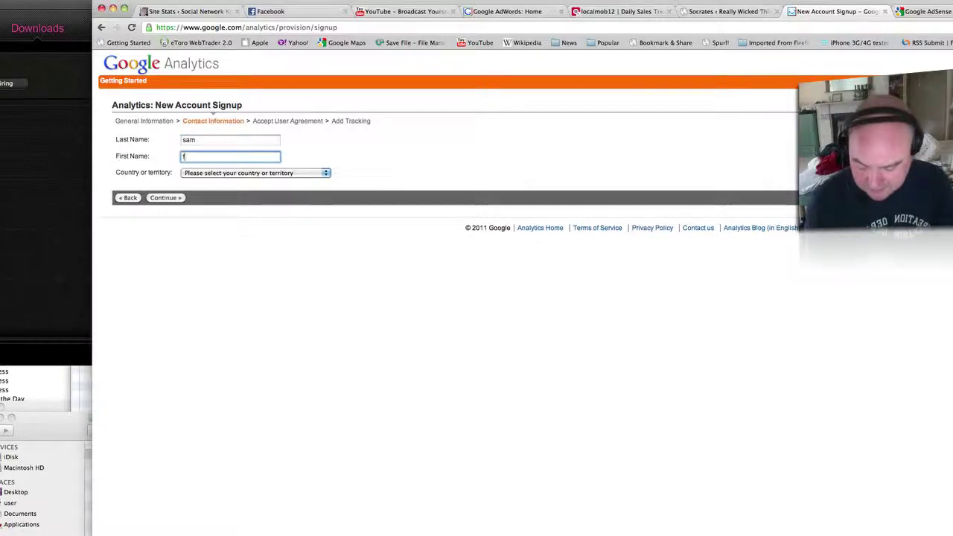
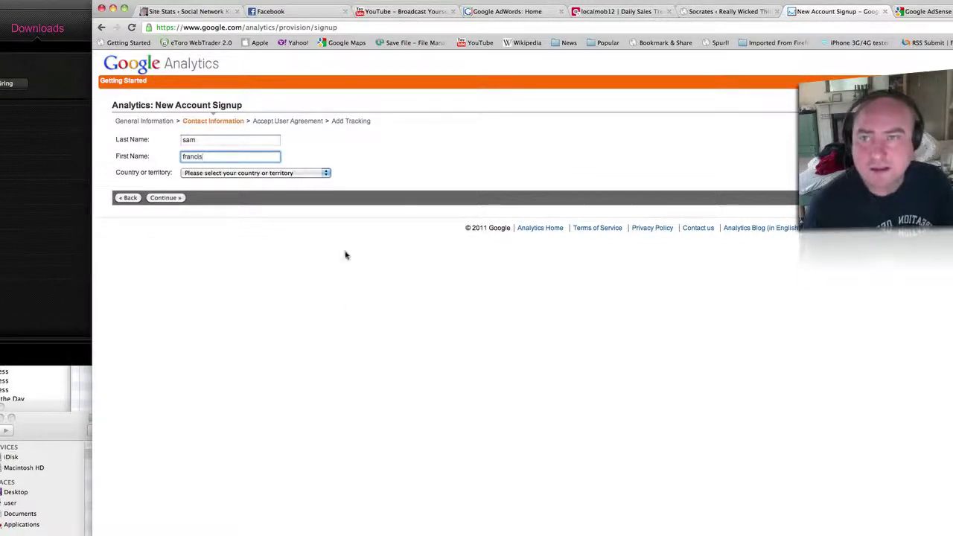
{"action": "left_click", "coordinate": [291, 172]}
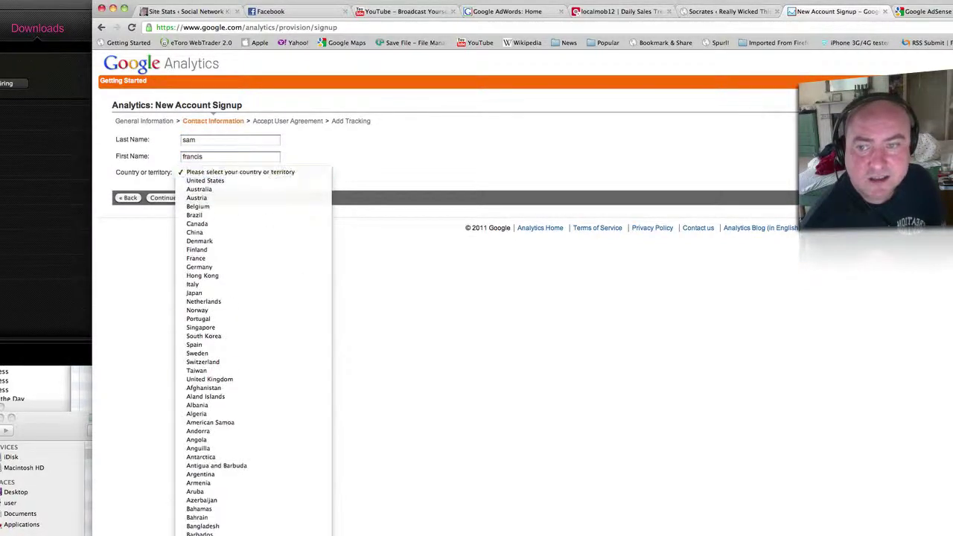
{"action": "left_click", "coordinate": [218, 381]}
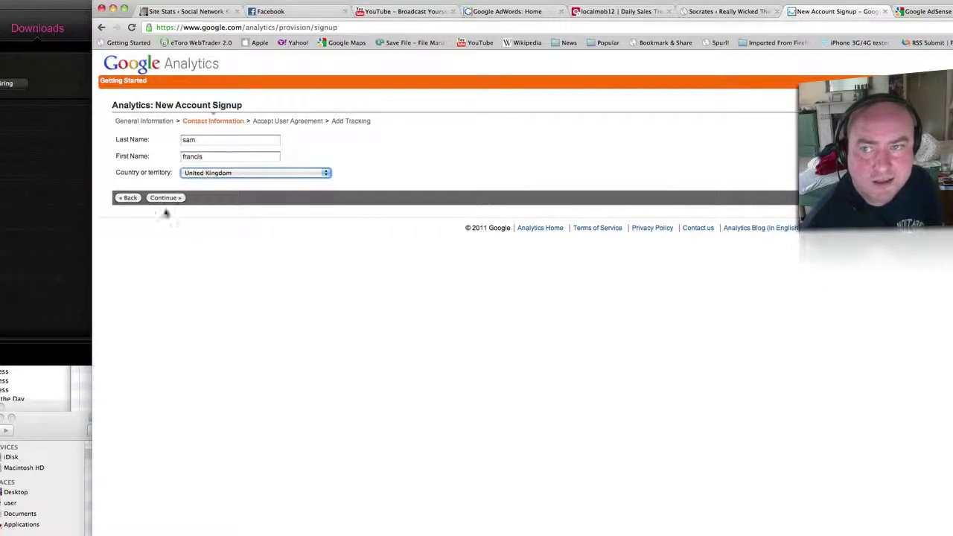
{"action": "left_click", "coordinate": [165, 197]}
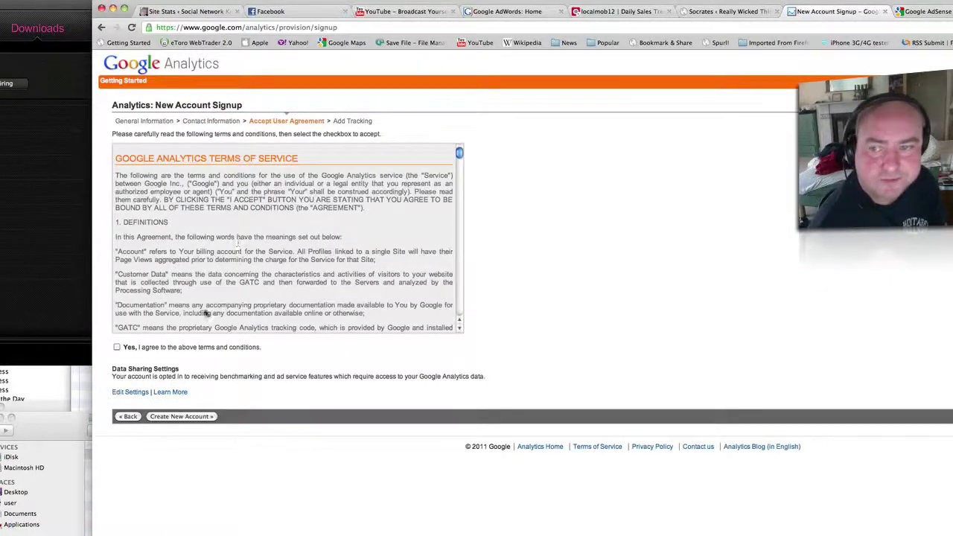
Accept the terms, create the Analytics account, and copy its tracking code.
{"action": "left_click", "coordinate": [116, 347]}
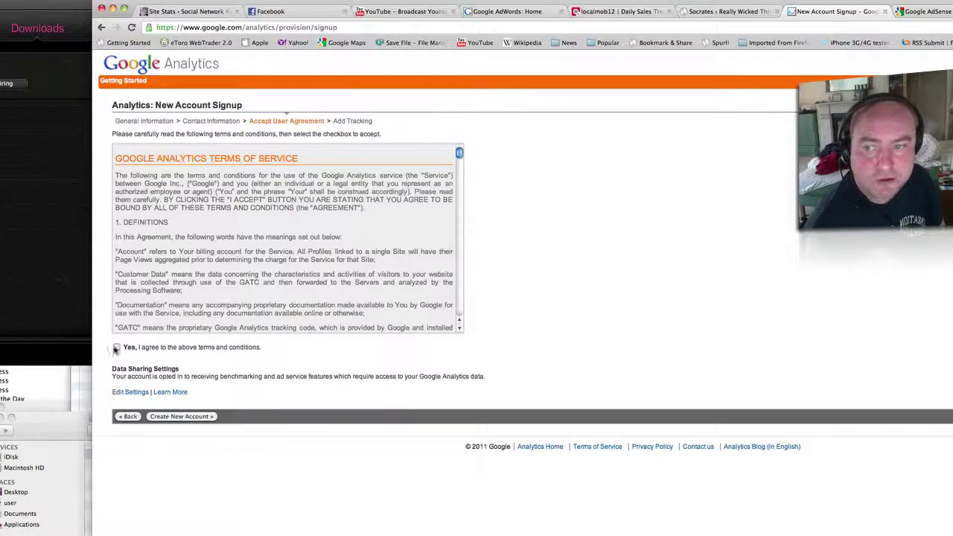
{"action": "left_click", "coordinate": [170, 417]}
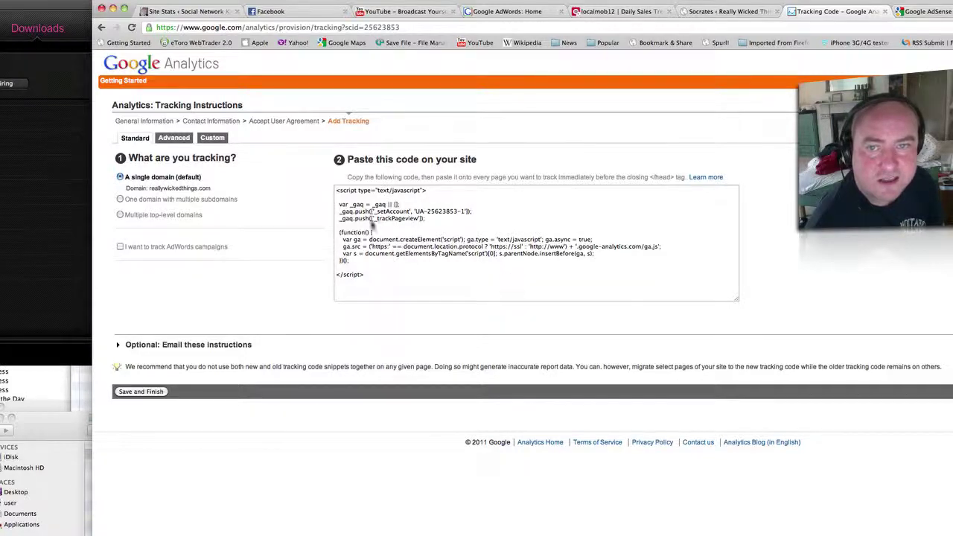
{"action": "left_click", "coordinate": [374, 280]}
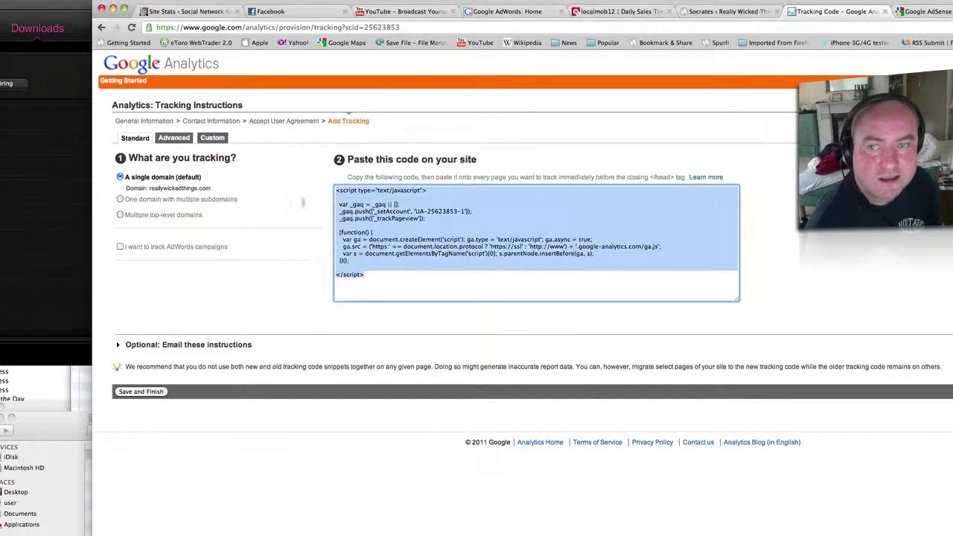
{"action": "right_click", "coordinate": [431, 223]}
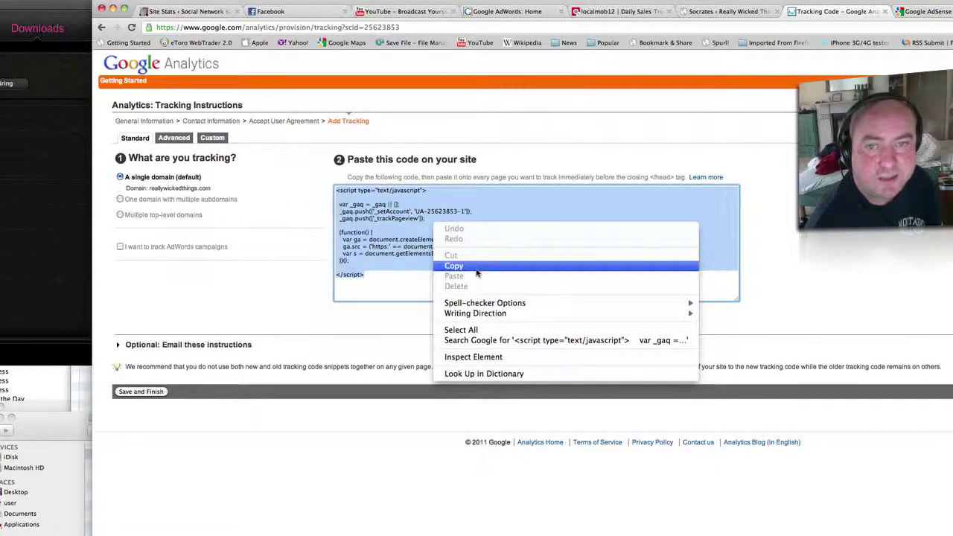
{"action": "left_click", "coordinate": [419, 268]}
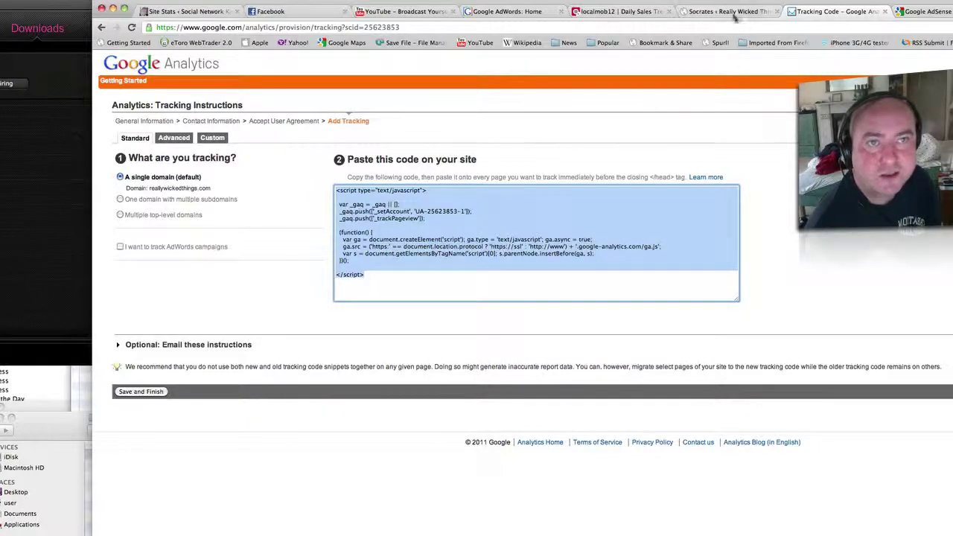
{"action": "left_click", "coordinate": [729, 11]}
Paste the Analytics tracking code into the Analytics HTML box and save it.
{"action": "left_click", "coordinate": [340, 512]}
{"action": "right_click", "coordinate": [334, 530]}
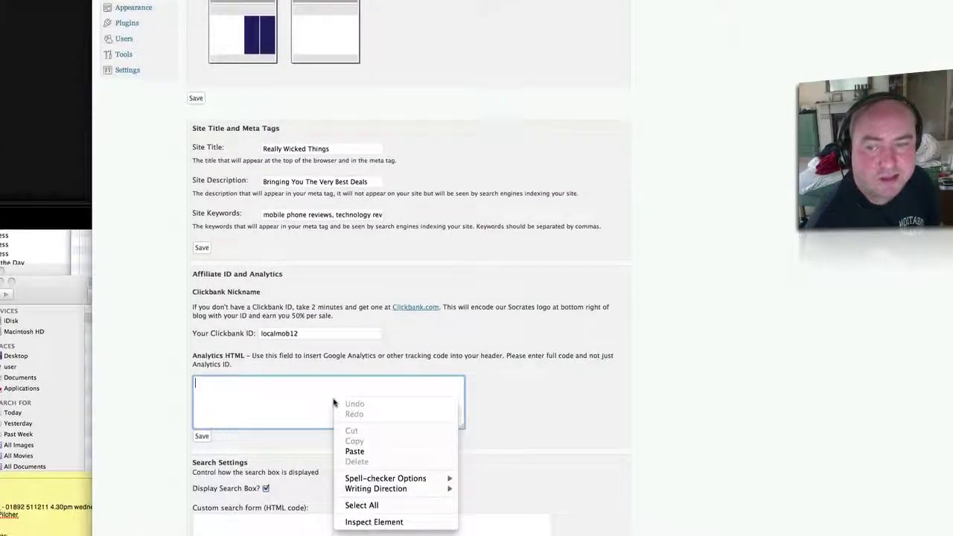
{"action": "left_click", "coordinate": [393, 535]}
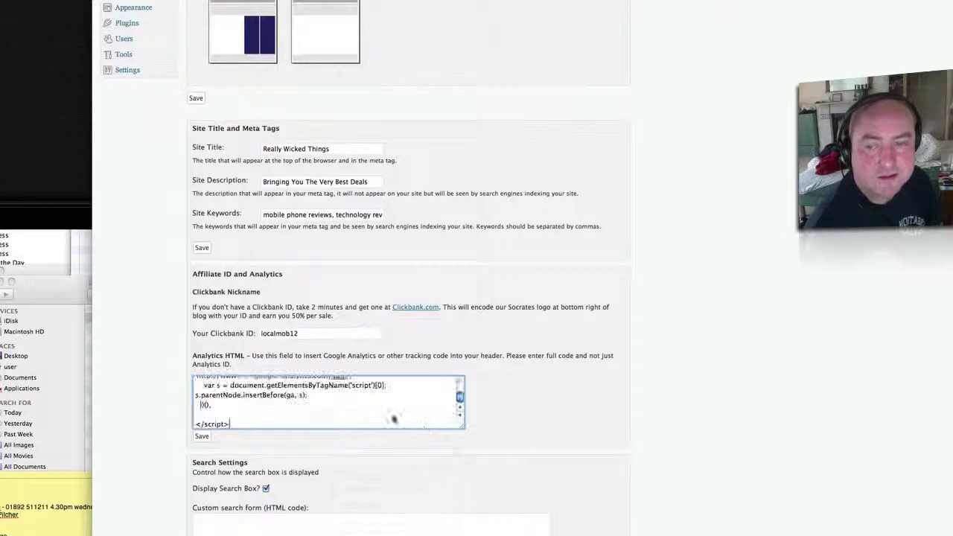
{"action": "left_click", "coordinate": [201, 436]}
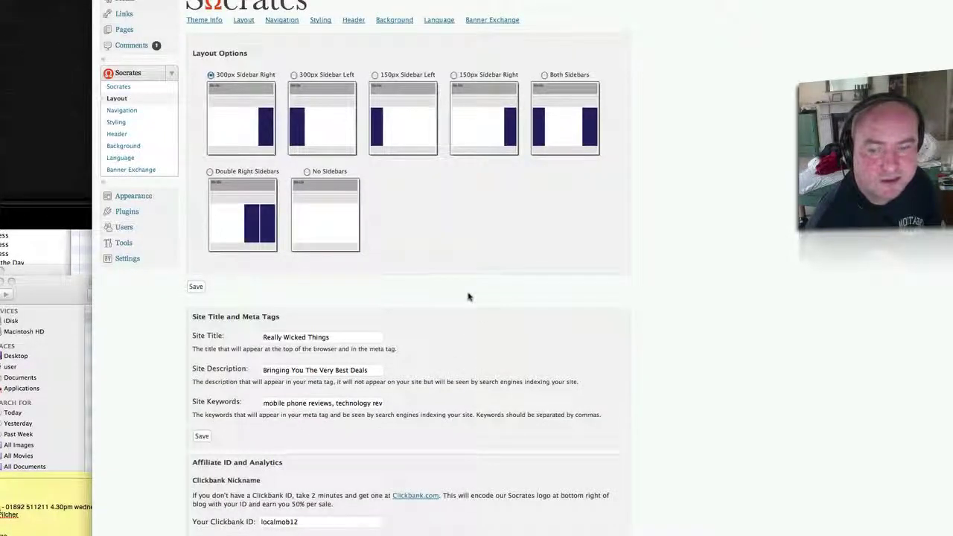
Scroll through the remaining Layout settings down to the In Post Ads boxes.
{"action": "scroll", "coordinate": [468, 296], "scroll_direction": "down", "scroll_amount": 5}
{"action": "scroll", "coordinate": [468, 296], "scroll_direction": "down", "scroll_amount": 1}
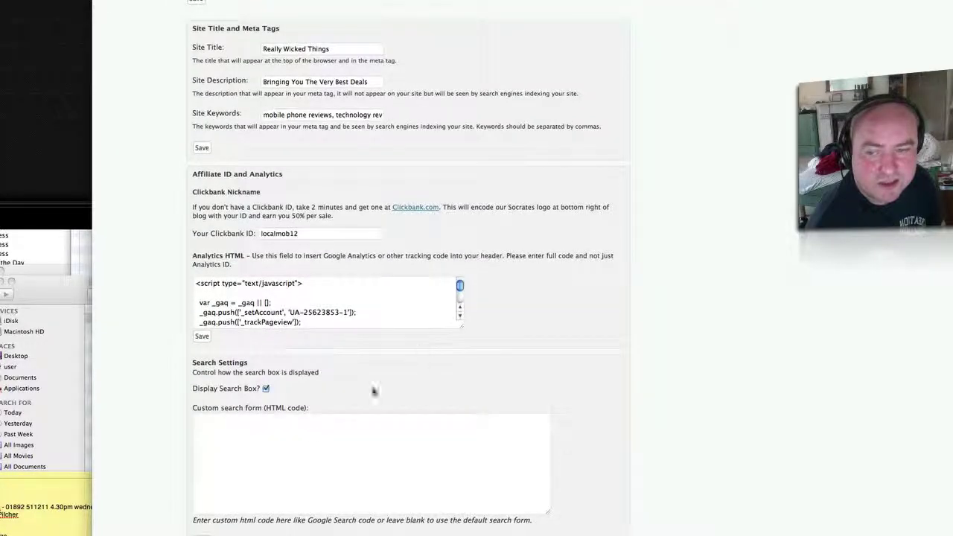
{"action": "scroll", "coordinate": [409, 368], "scroll_direction": "down", "scroll_amount": 1}
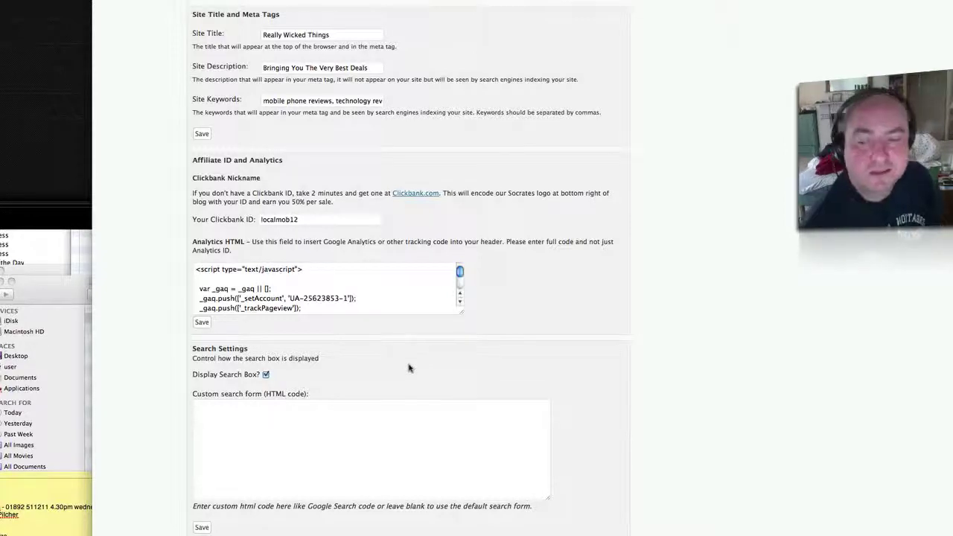
{"action": "scroll", "coordinate": [735, 354], "scroll_direction": "down", "scroll_amount": 5}
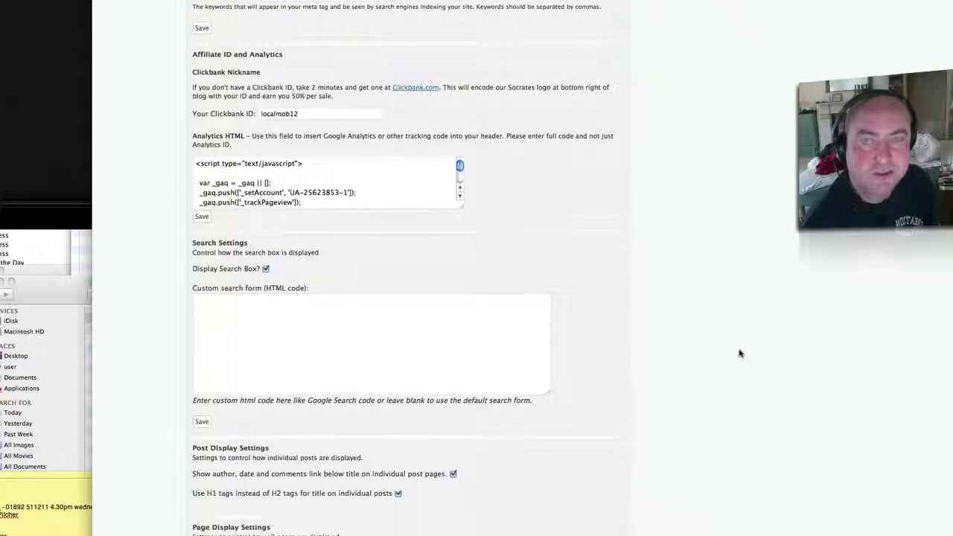
{"action": "scroll", "coordinate": [742, 340], "scroll_direction": "down", "scroll_amount": 8}
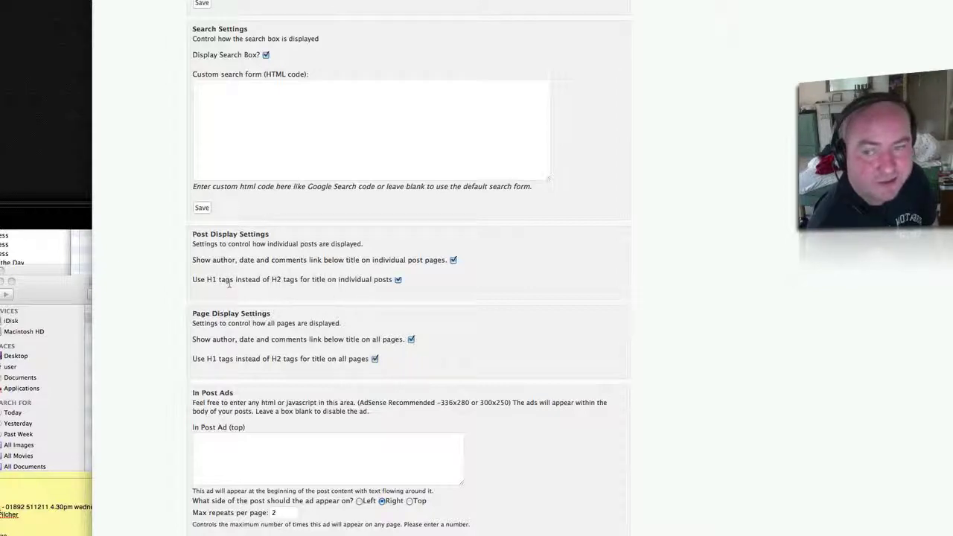
{"action": "scroll", "coordinate": [432, 316], "scroll_direction": "down", "scroll_amount": 10}
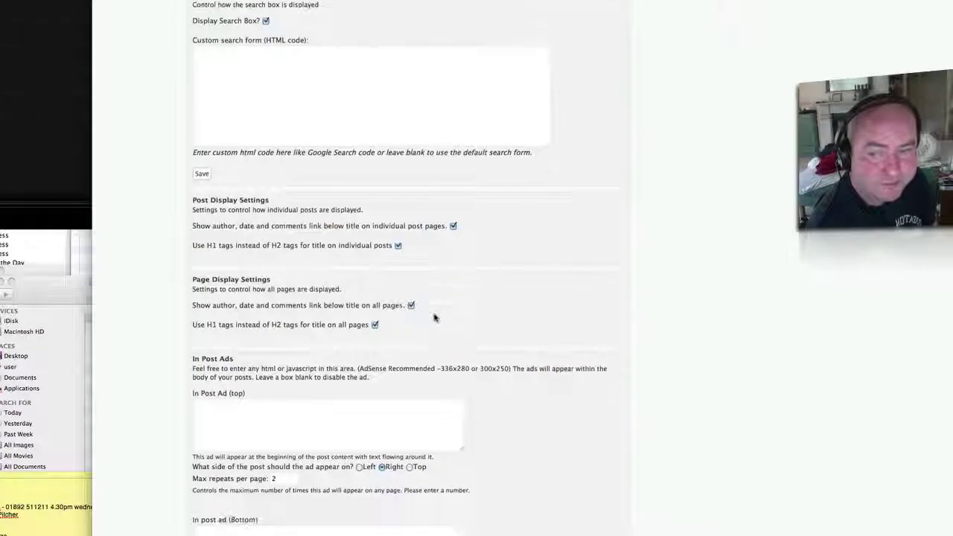
{"action": "scroll", "coordinate": [431, 316], "scroll_direction": "up", "scroll_amount": 3}
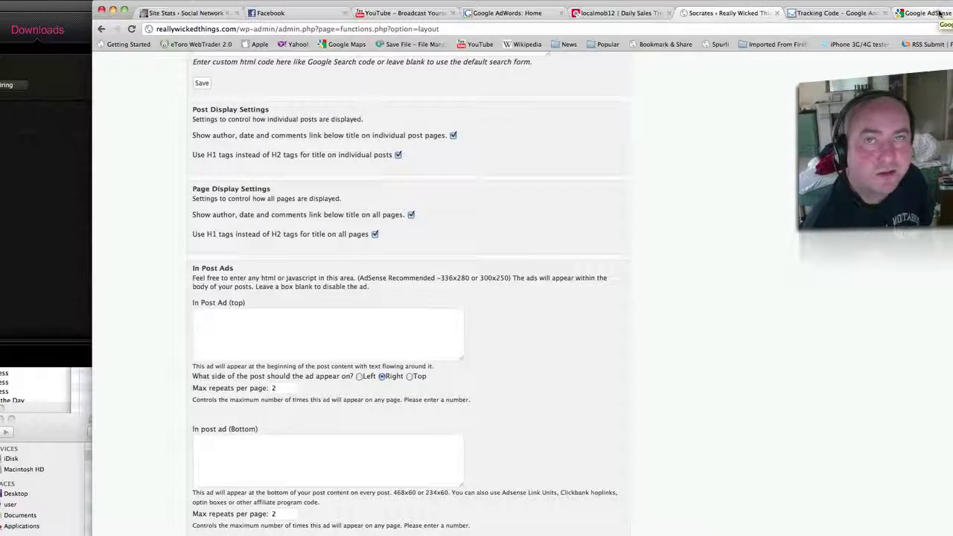
Start a new AdSense for Content unit with Ad unit as the type.
{"action": "left_click", "coordinate": [927, 13]}
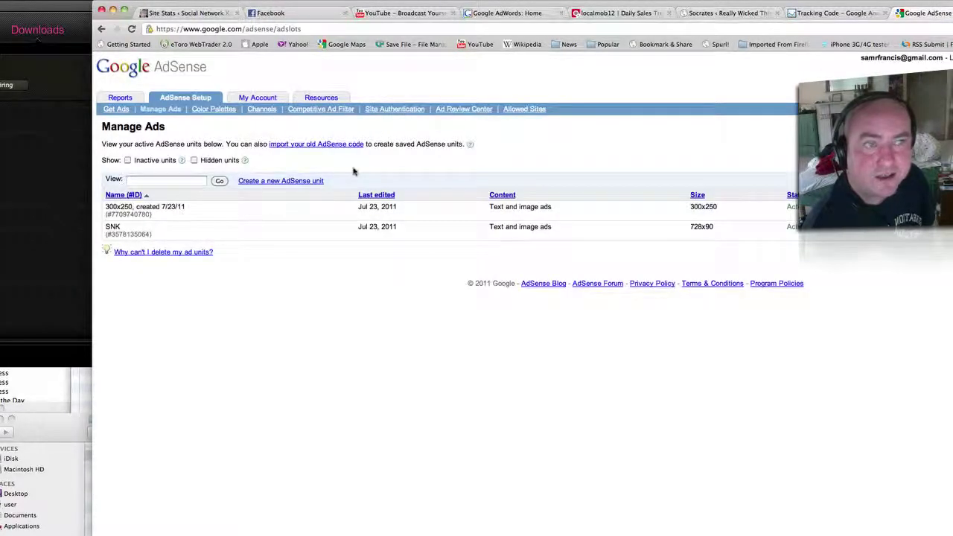
{"action": "left_click", "coordinate": [273, 183]}
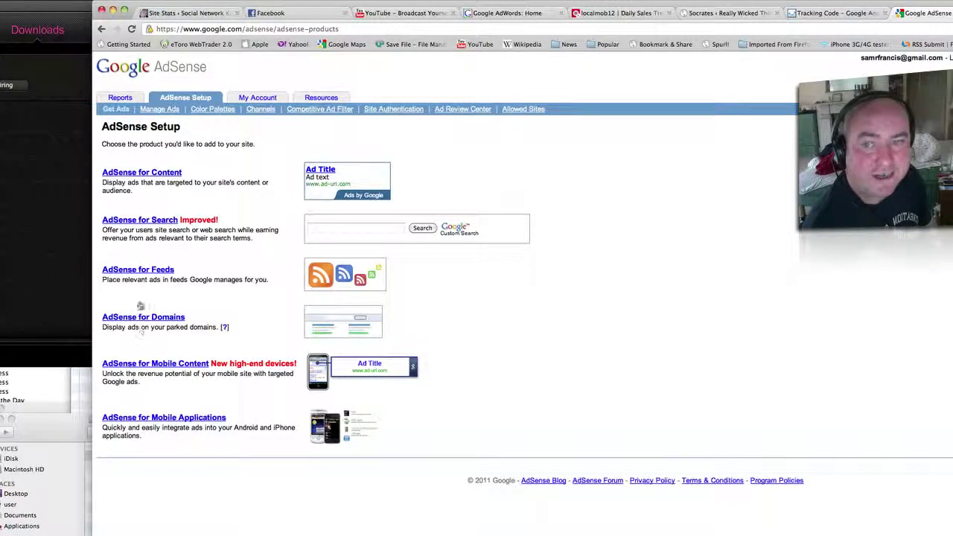
{"action": "left_click", "coordinate": [169, 173]}
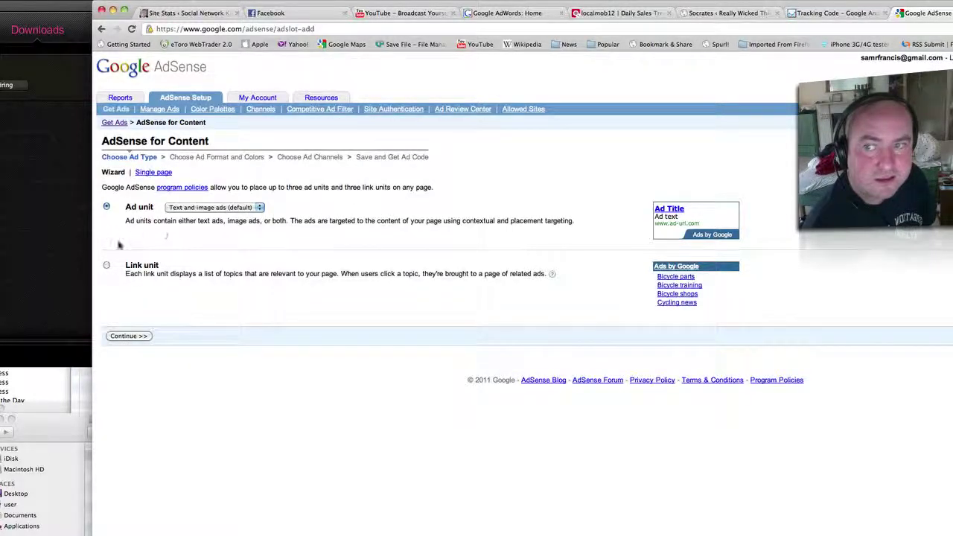
{"action": "left_click", "coordinate": [125, 337]}
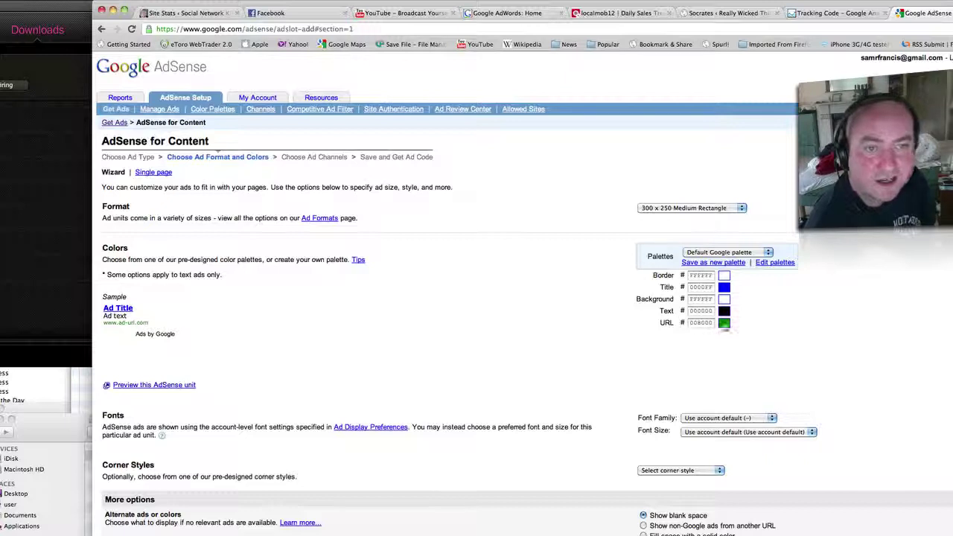
Set the ad's URL text colour to blue 3081EE and preview the result.
{"action": "left_click", "coordinate": [724, 325]}
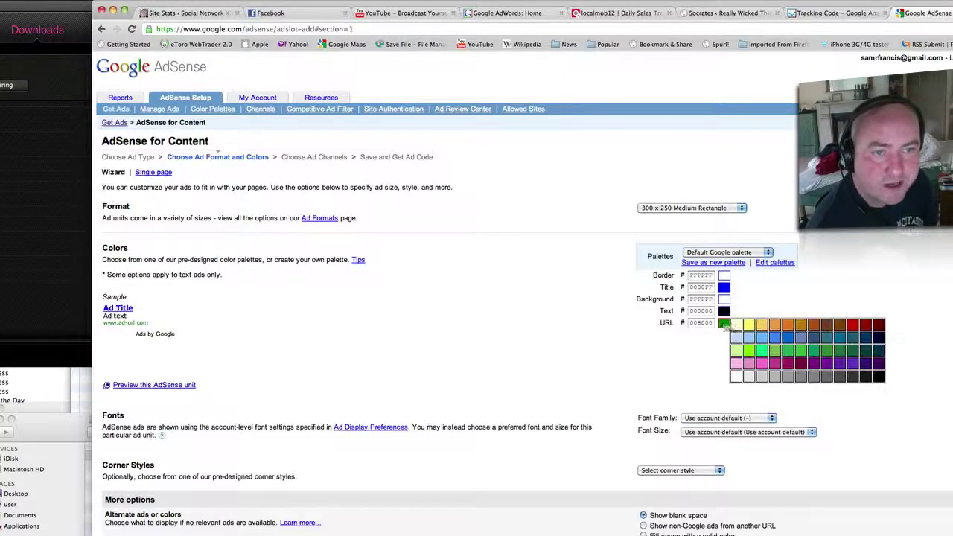
{"action": "left_click", "coordinate": [776, 341]}
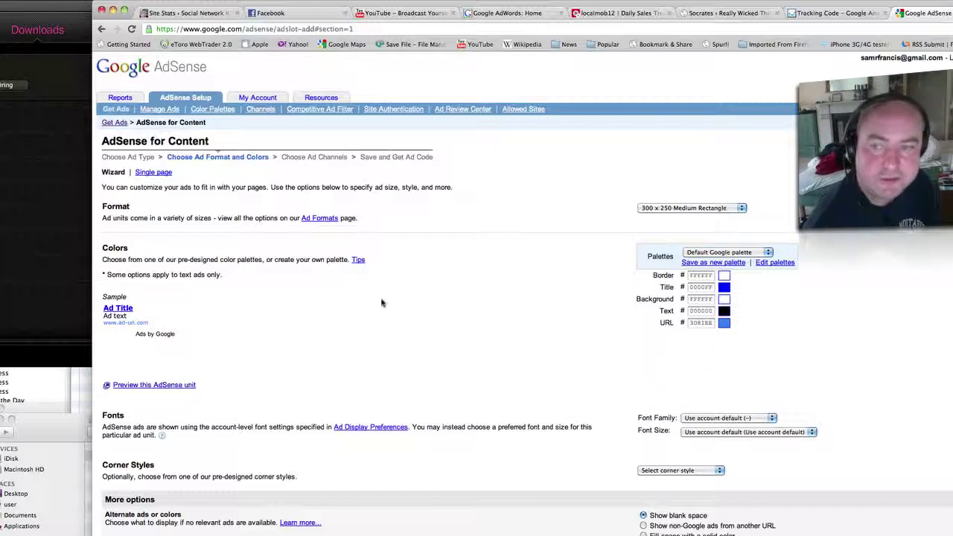
{"action": "left_click", "coordinate": [172, 386]}
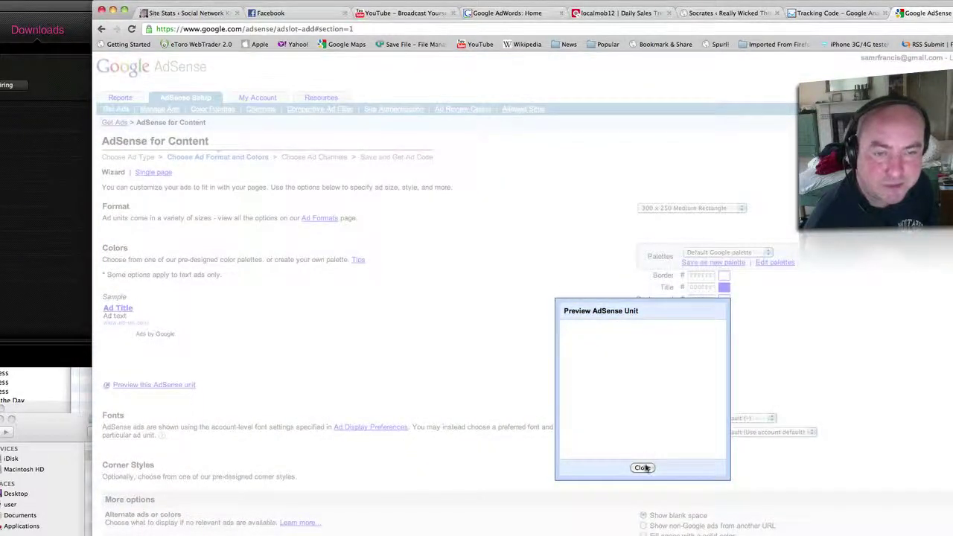
{"action": "left_click", "coordinate": [643, 467]}
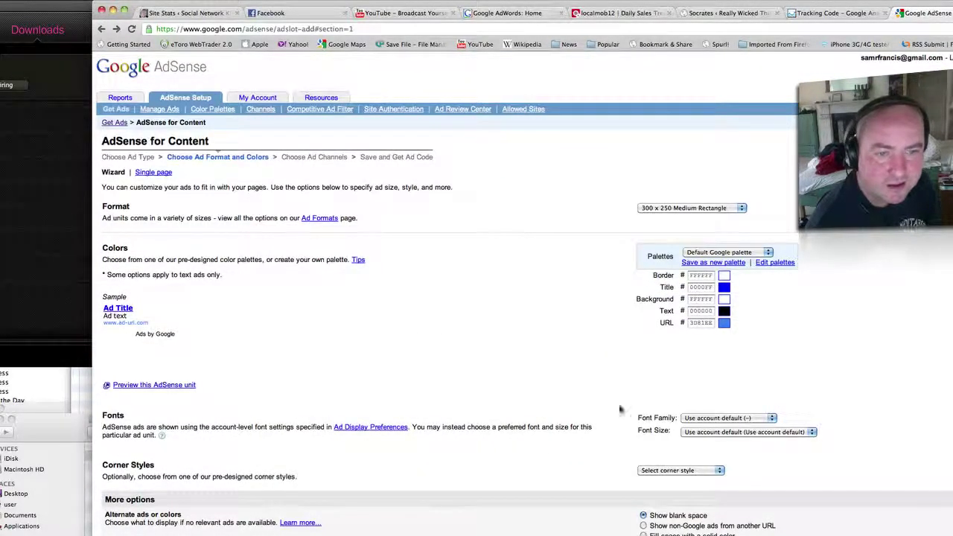
Give the ad square corners and keep the account's default font family.
{"action": "left_click", "coordinate": [681, 471]}
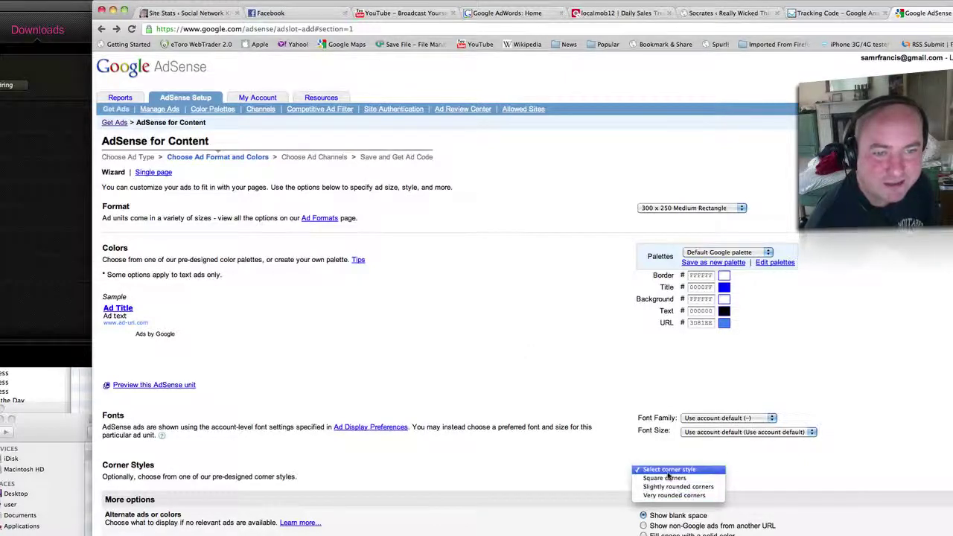
{"action": "left_click", "coordinate": [664, 478]}
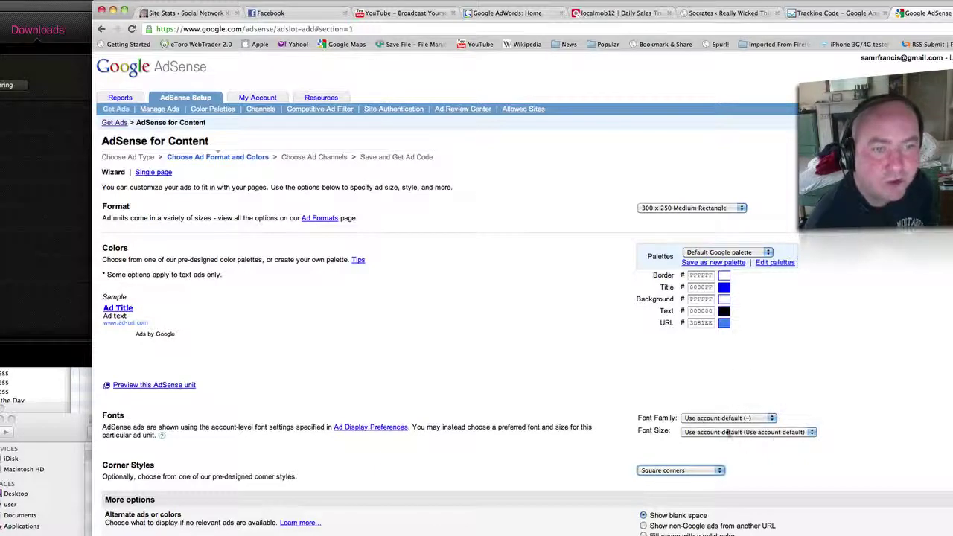
{"action": "left_click", "coordinate": [751, 418]}
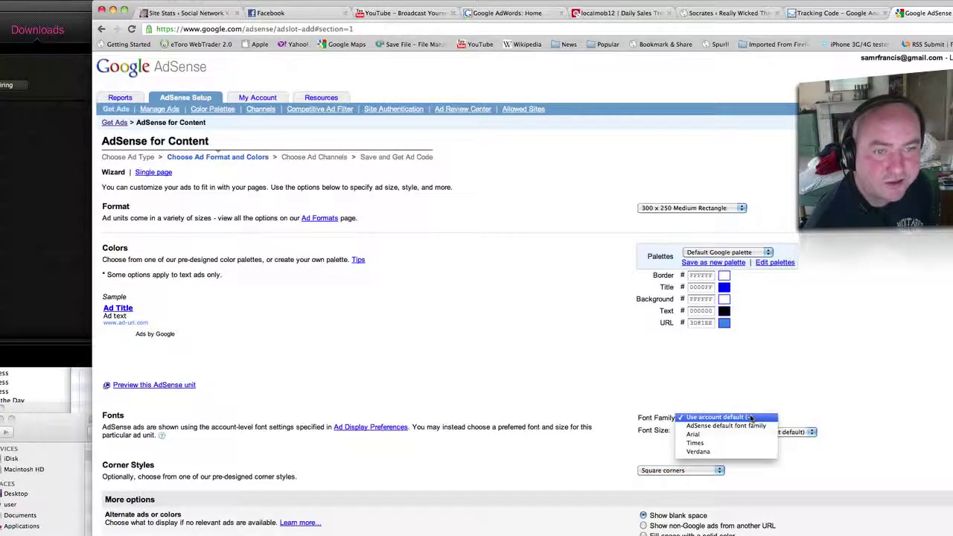
{"action": "left_click", "coordinate": [750, 417]}
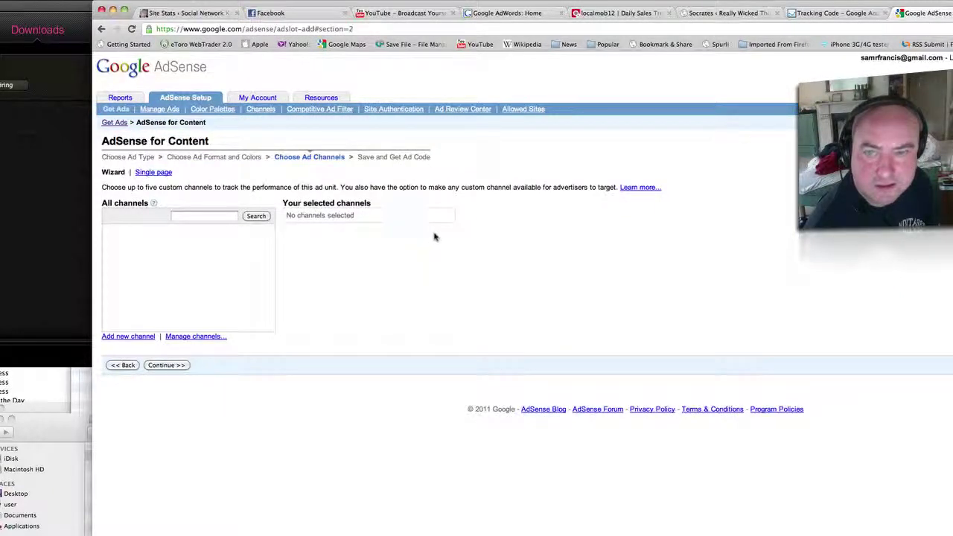
Save the 300x250 ad unit and generate its ad code.
{"action": "left_click", "coordinate": [166, 364]}
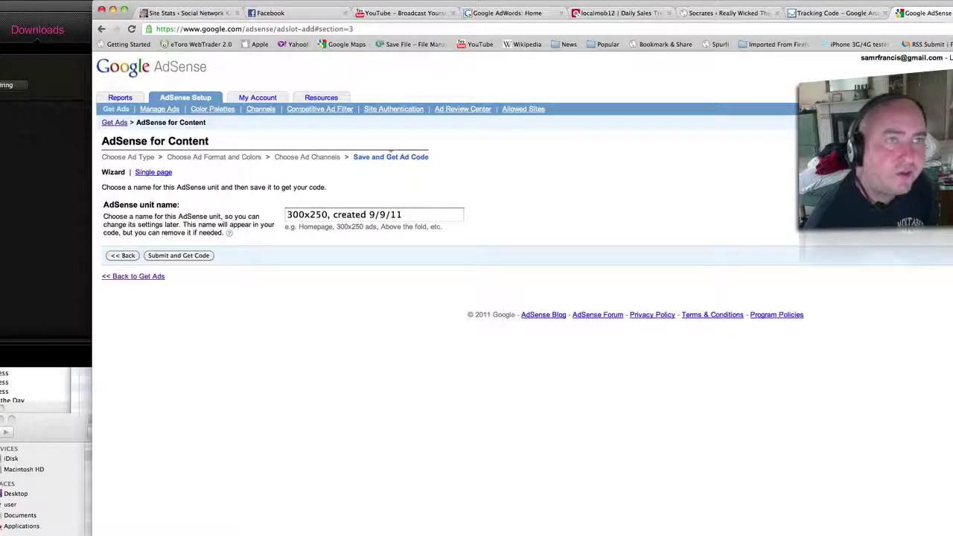
{"action": "left_click", "coordinate": [723, 13]}
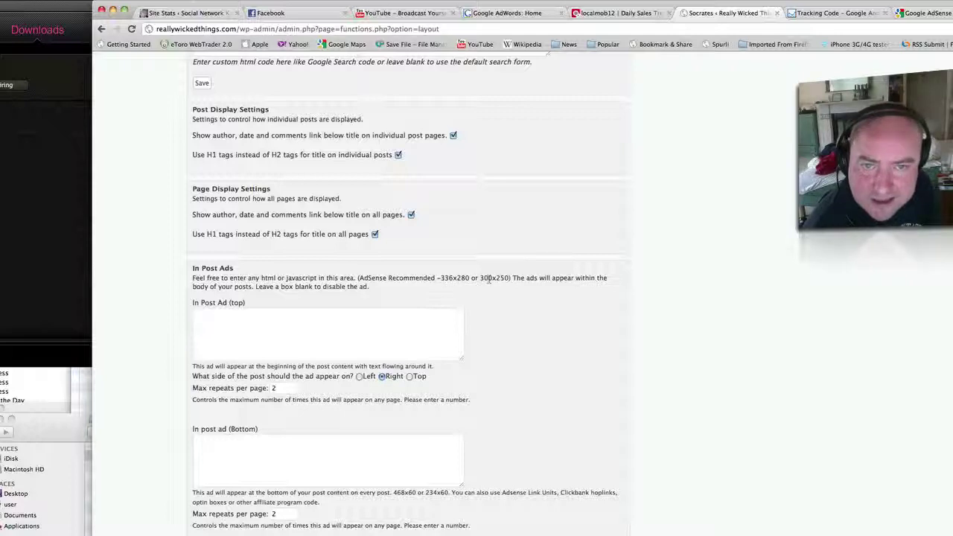
{"action": "left_click", "coordinate": [925, 13]}
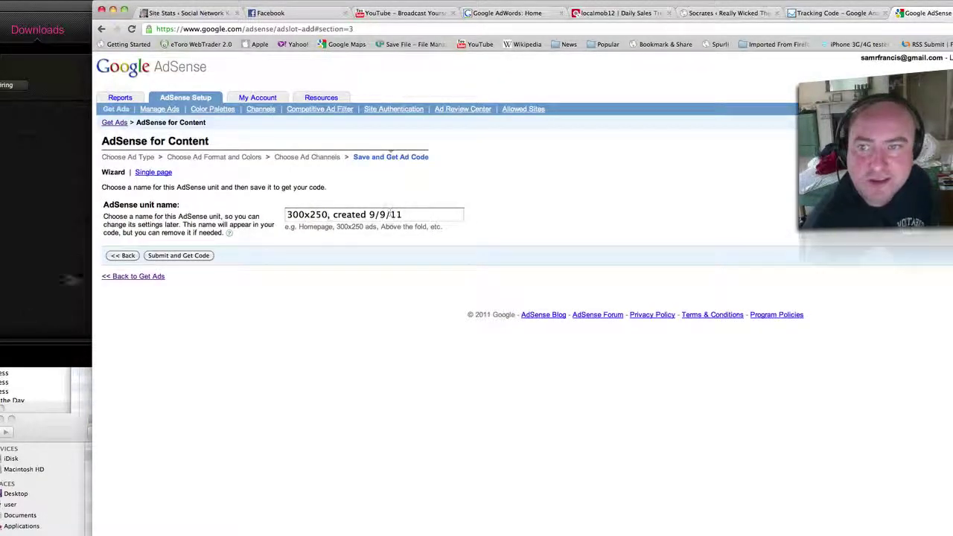
{"action": "left_click", "coordinate": [180, 257]}
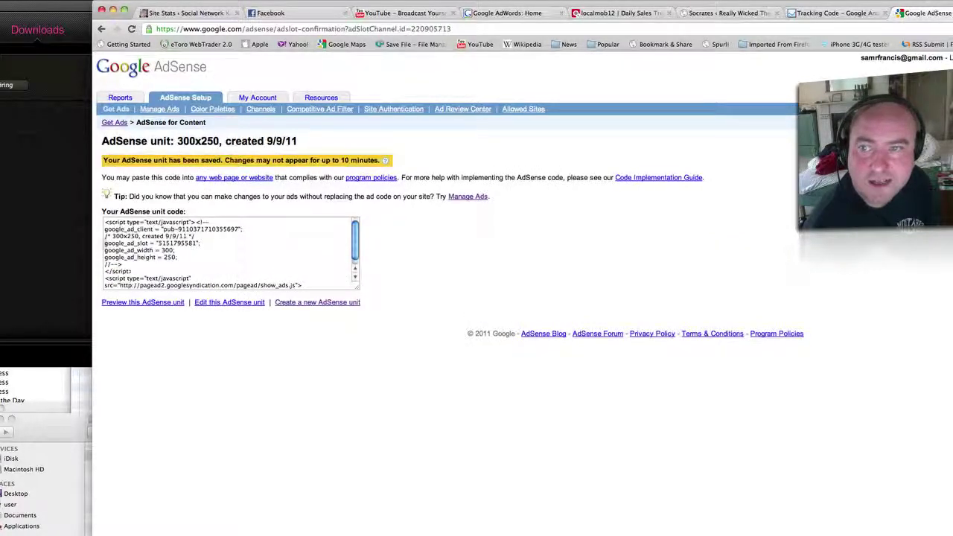
Copy the generated ad code and return to the WordPress In Post Ads settings.
{"action": "left_click_drag", "start_coordinate": [106, 222], "coordinate": [258, 315]}
{"action": "right_click", "coordinate": [171, 272]}
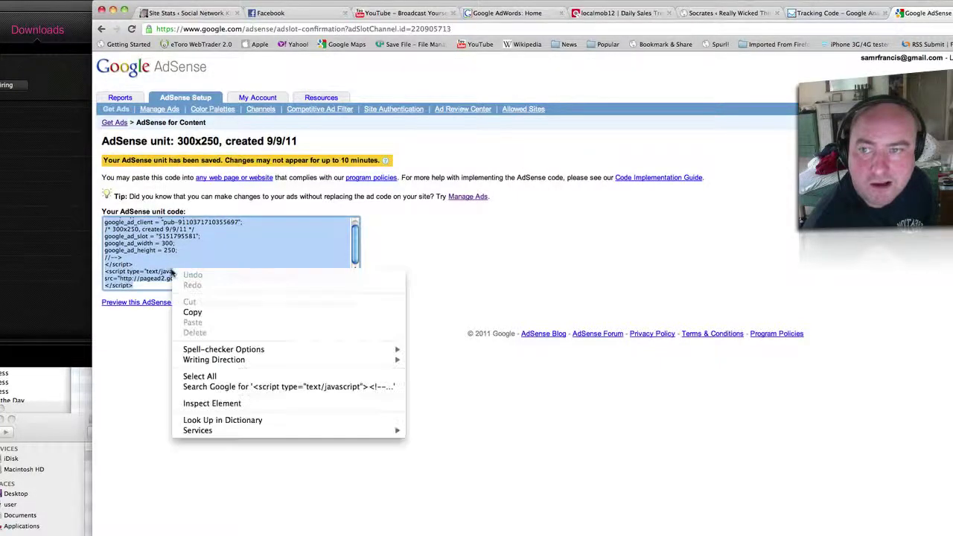
{"action": "left_click", "coordinate": [219, 313]}
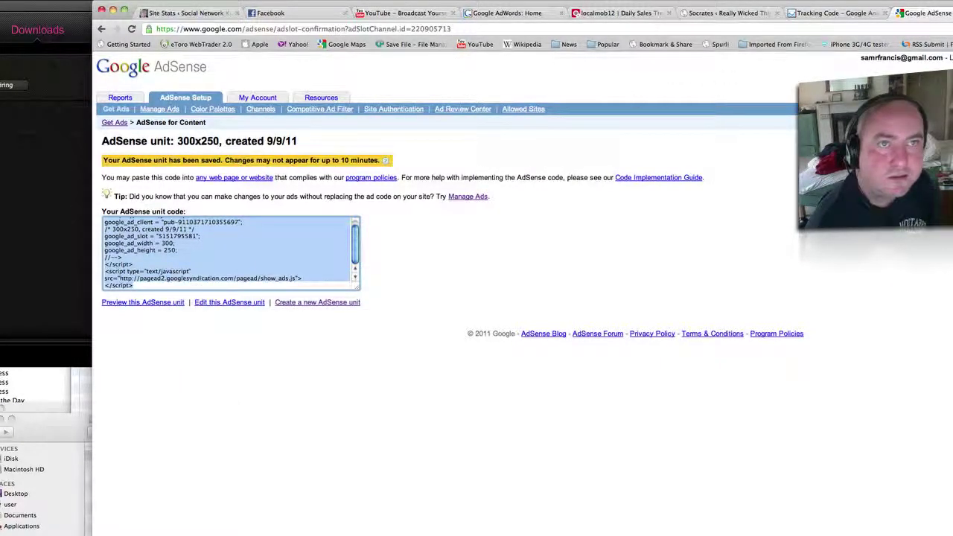
{"action": "left_click", "coordinate": [711, 11]}
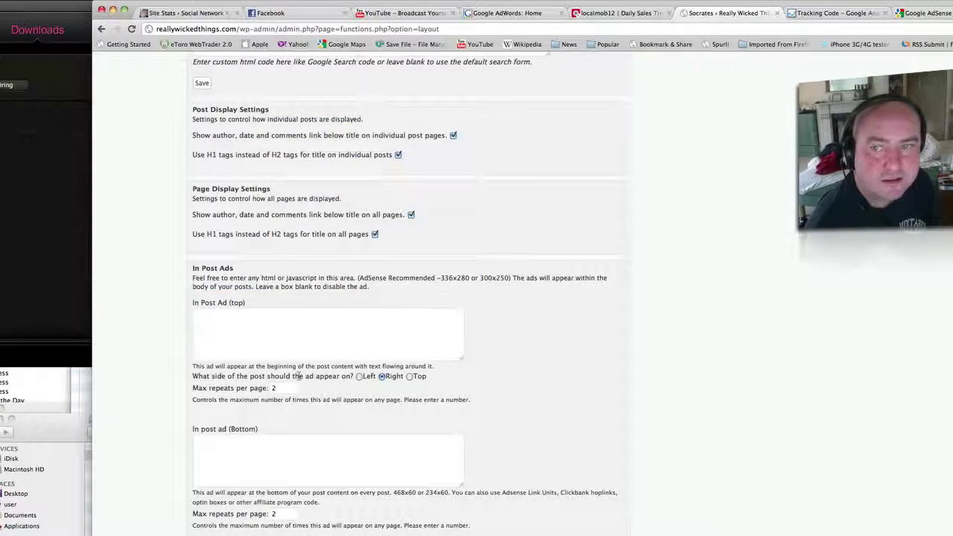
Paste the 300x250 AdSense code into the In Post Ad (top) box.
{"action": "left_click", "coordinate": [327, 347]}
{"action": "right_click", "coordinate": [330, 347]}
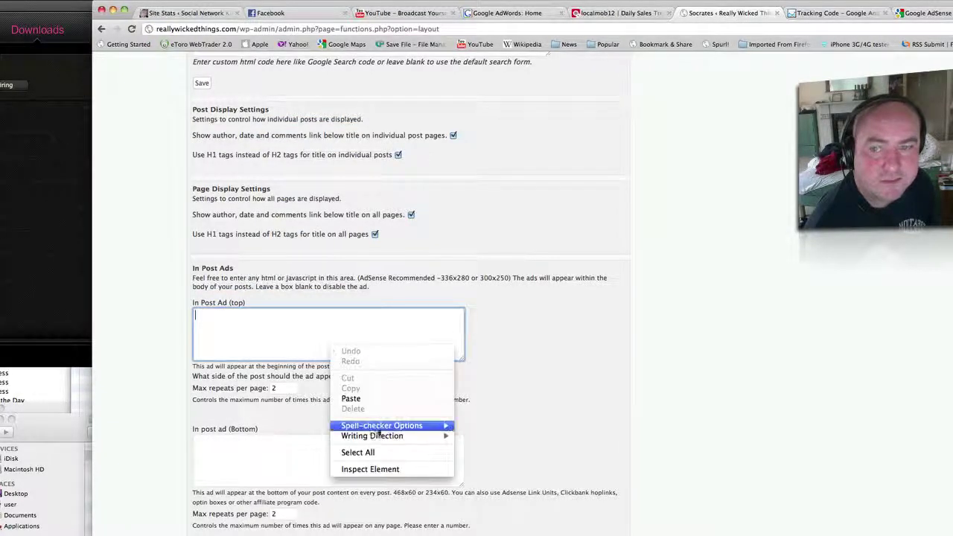
{"action": "left_click", "coordinate": [372, 398]}
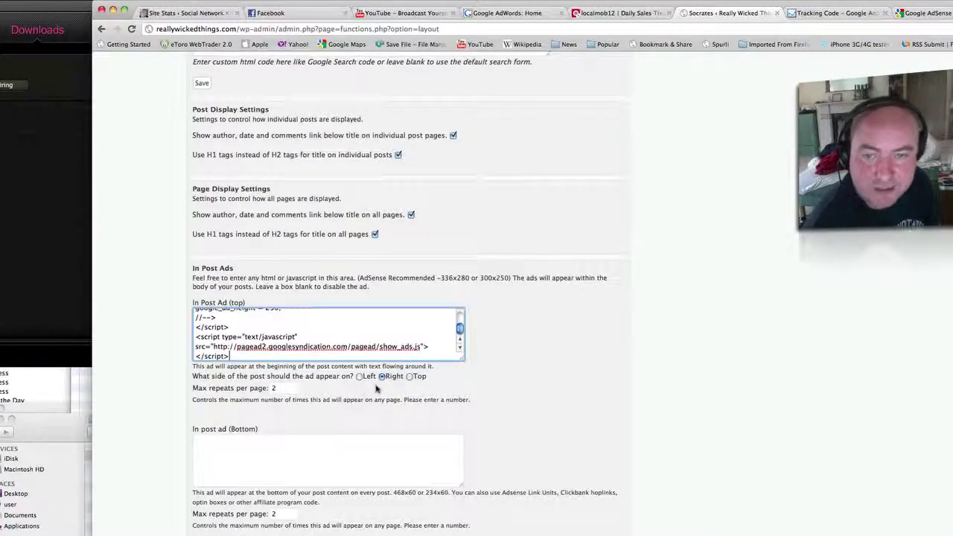
{"action": "scroll", "coordinate": [379, 388], "scroll_direction": "down", "scroll_amount": 2}
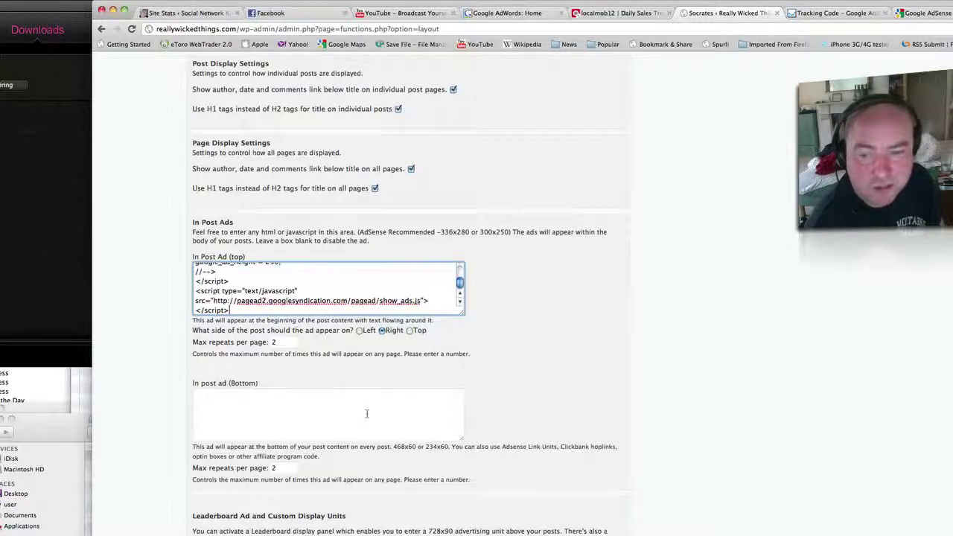
{"action": "scroll", "coordinate": [498, 448], "scroll_direction": "down", "scroll_amount": 5}
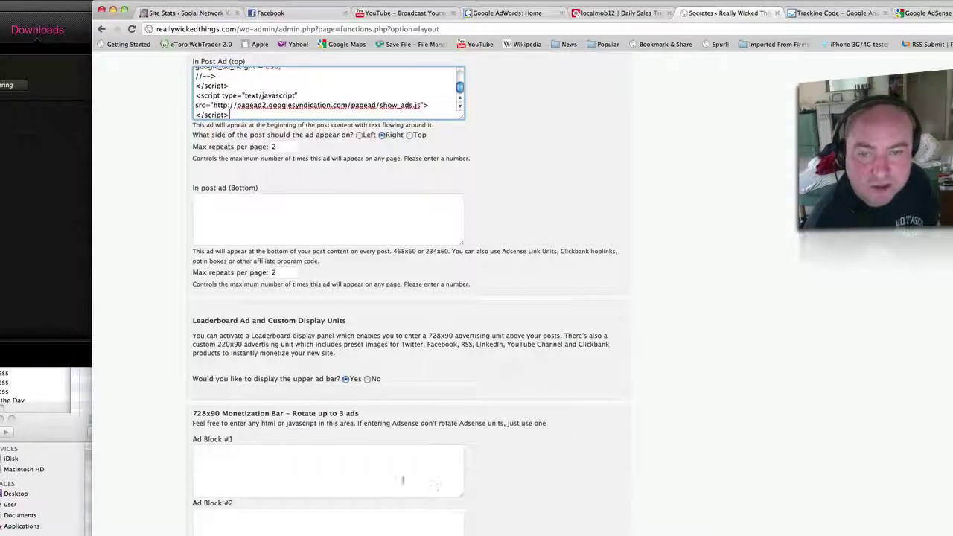
Paste the code into Ad Block #1, then select all and delete it, leaving it empty.
{"action": "left_click", "coordinate": [378, 476]}
{"action": "right_click", "coordinate": [379, 474]}
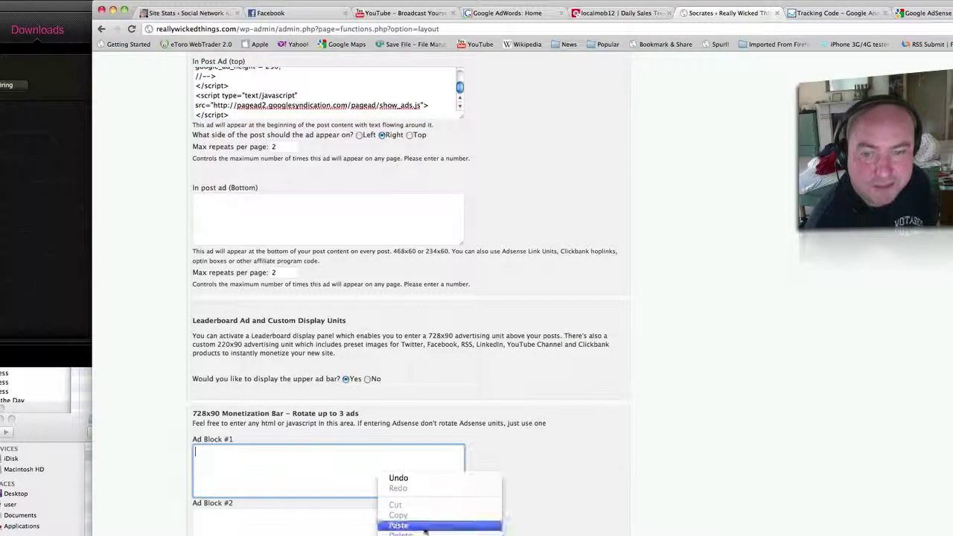
{"action": "left_click", "coordinate": [452, 528]}
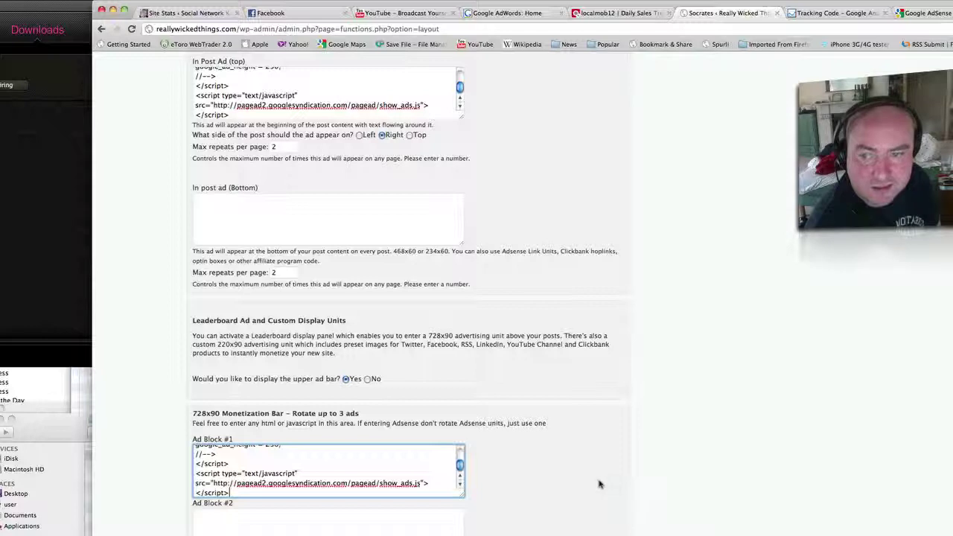
{"action": "left_click_drag", "start_coordinate": [234, 495], "coordinate": [194, 461]}
{"action": "key", "text": "super+a"}
{"action": "key", "text": "BackSpace"}
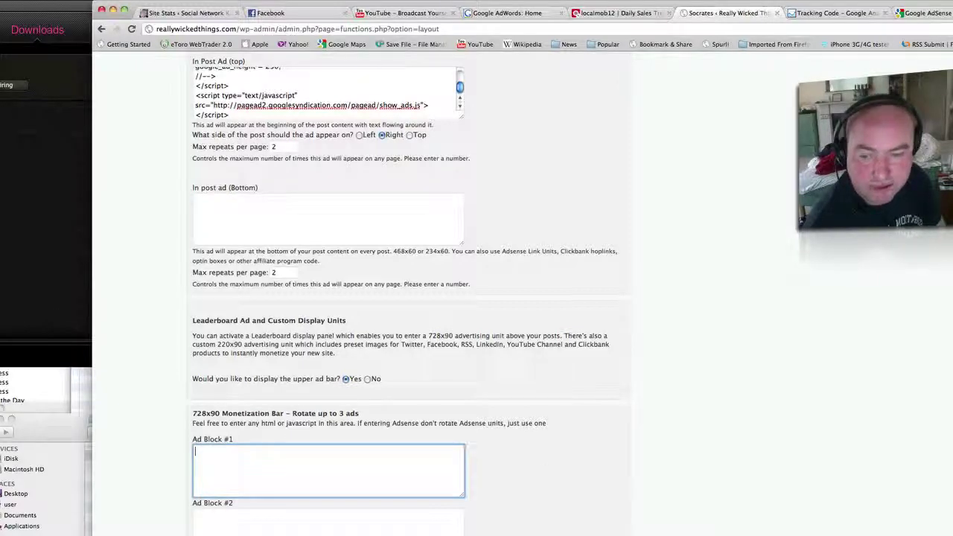
{"action": "scroll", "coordinate": [521, 495], "scroll_direction": "down", "scroll_amount": 5}
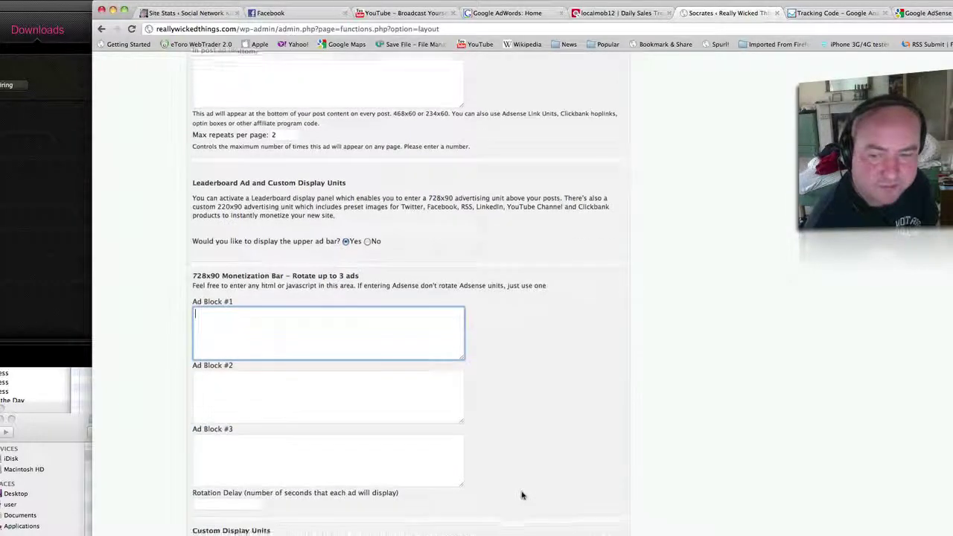
Enter '/localmobile' for Twitter and YouTube and '/localmobilestrategies' for Facebook.
{"action": "scroll", "coordinate": [521, 494], "scroll_direction": "down", "scroll_amount": 5}
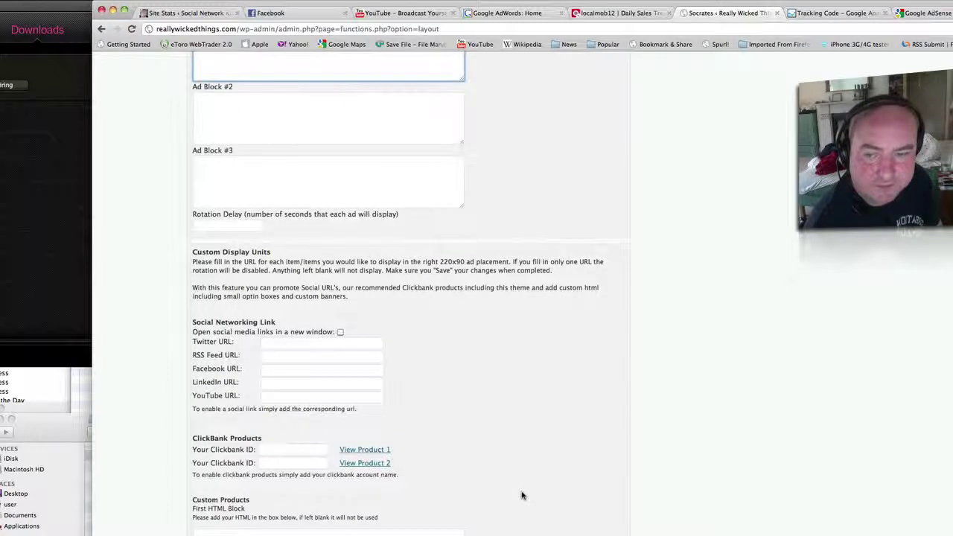
{"action": "left_click", "coordinate": [280, 342]}
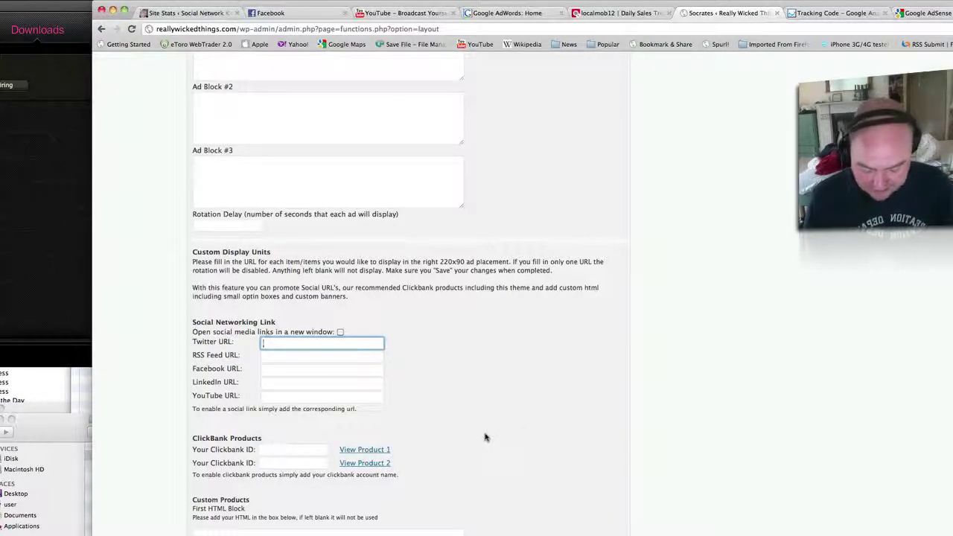
{"action": "type", "text": "/"}
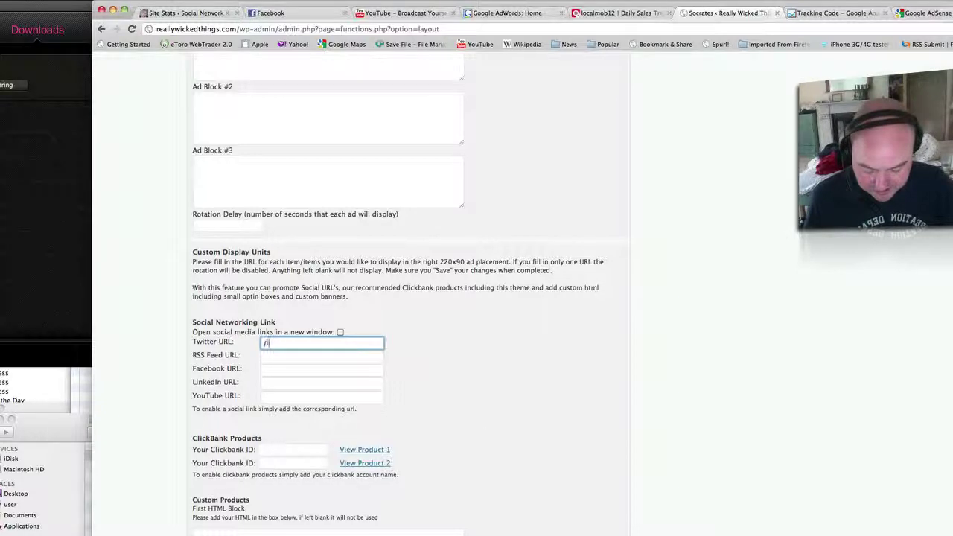
{"action": "type", "text": "localmobiles"}
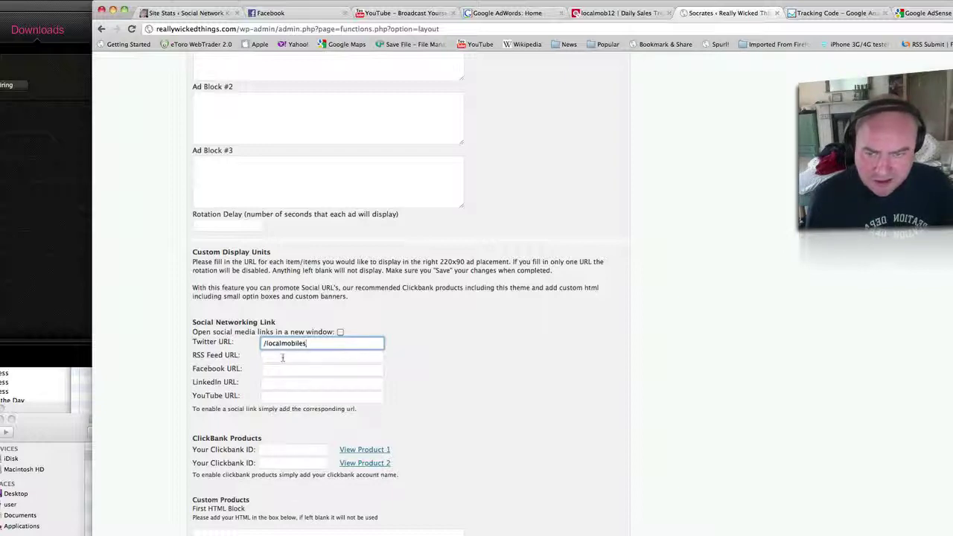
{"action": "left_click", "coordinate": [272, 396]}
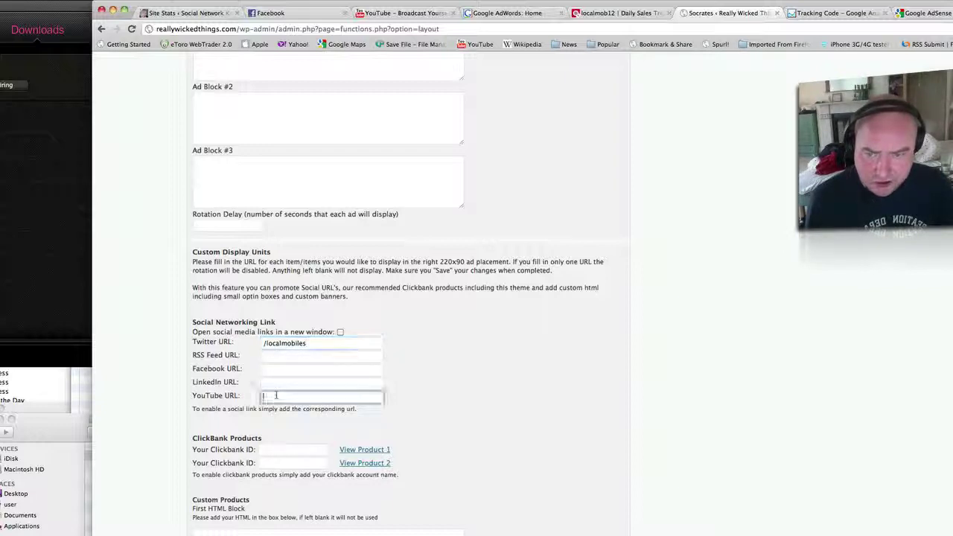
{"action": "type", "text": "/lo"}
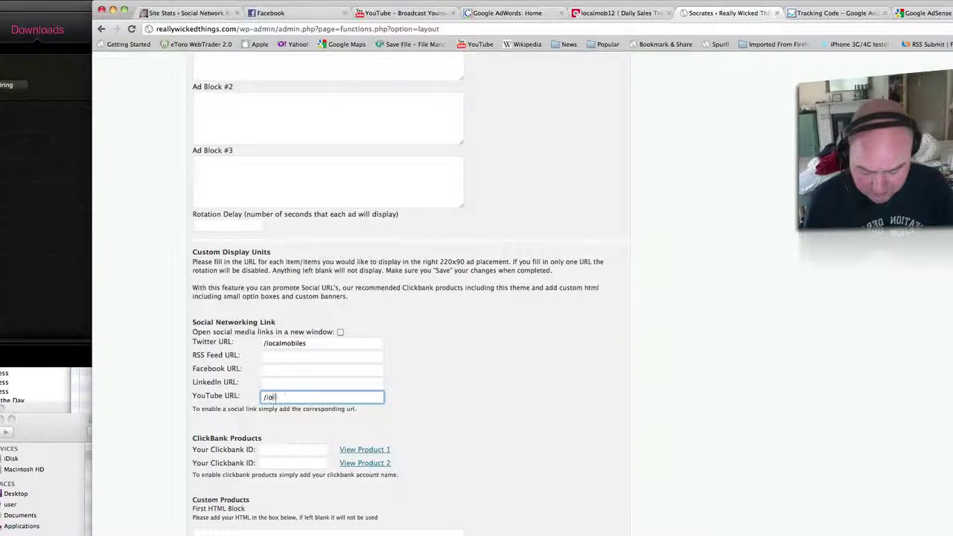
{"action": "type", "text": "calmobiles"}
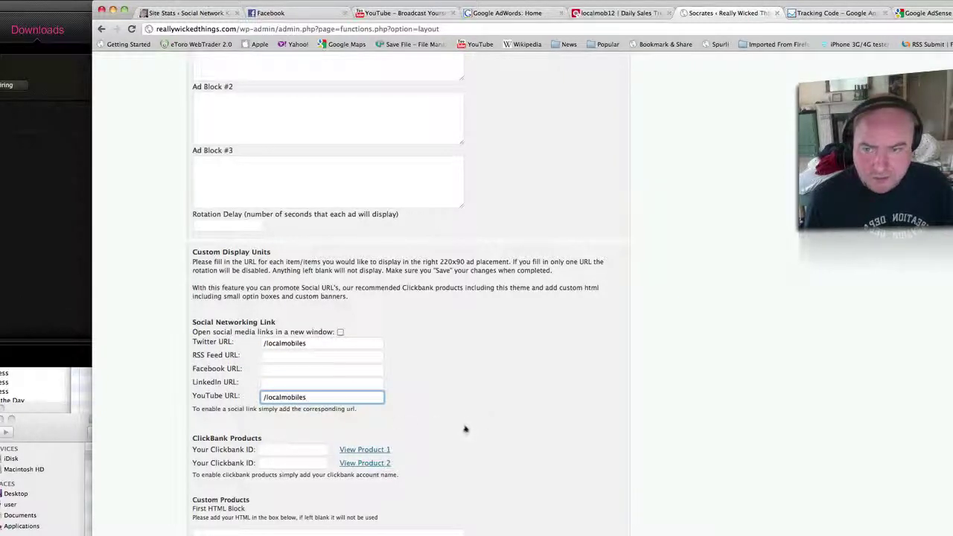
{"action": "left_click", "coordinate": [289, 370]}
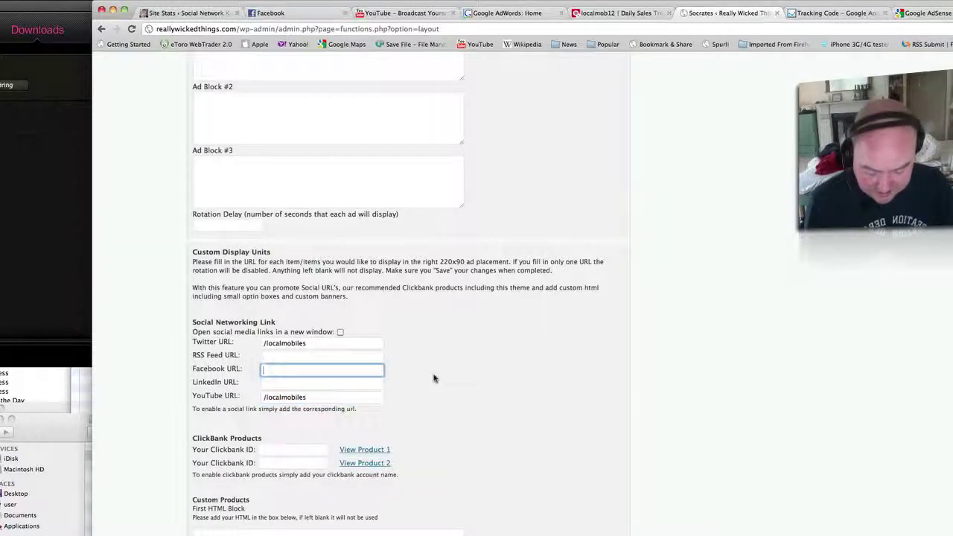
{"action": "type", "text": "/local"}
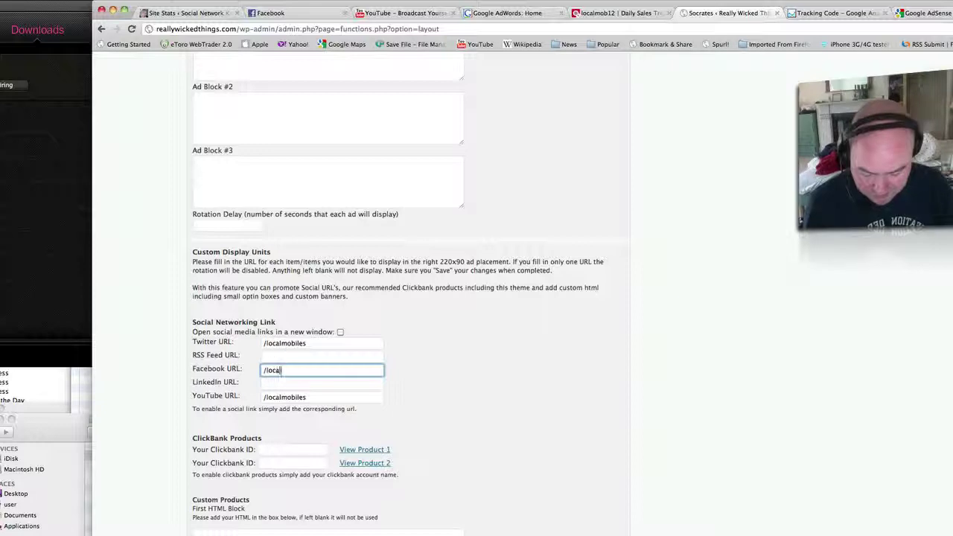
{"action": "type", "text": "mobilest"}
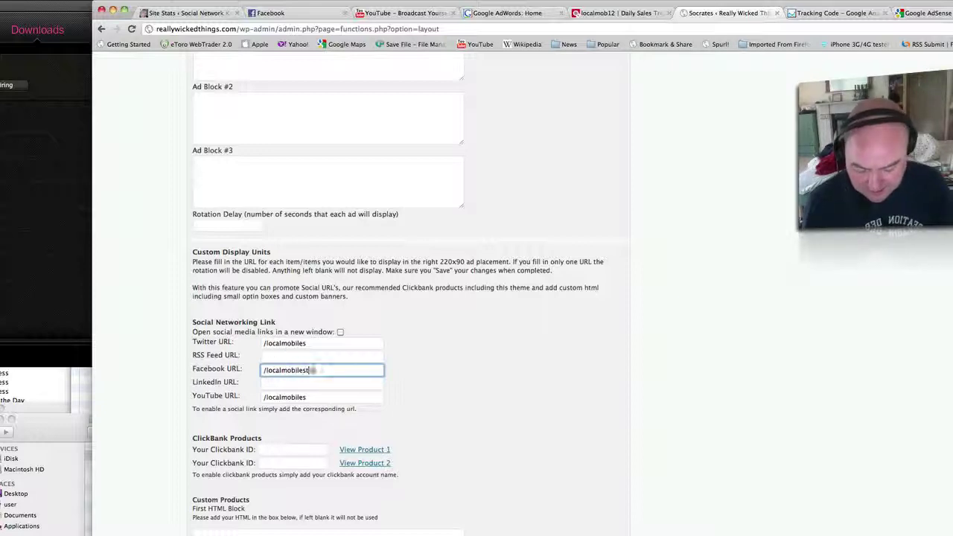
{"action": "type", "text": "rategies"}
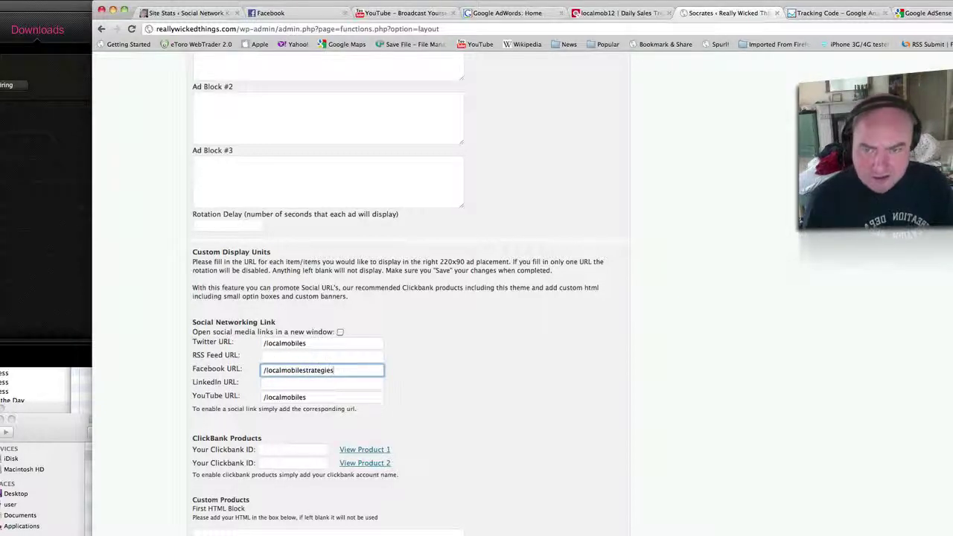
{"action": "left_click", "coordinate": [472, 405]}
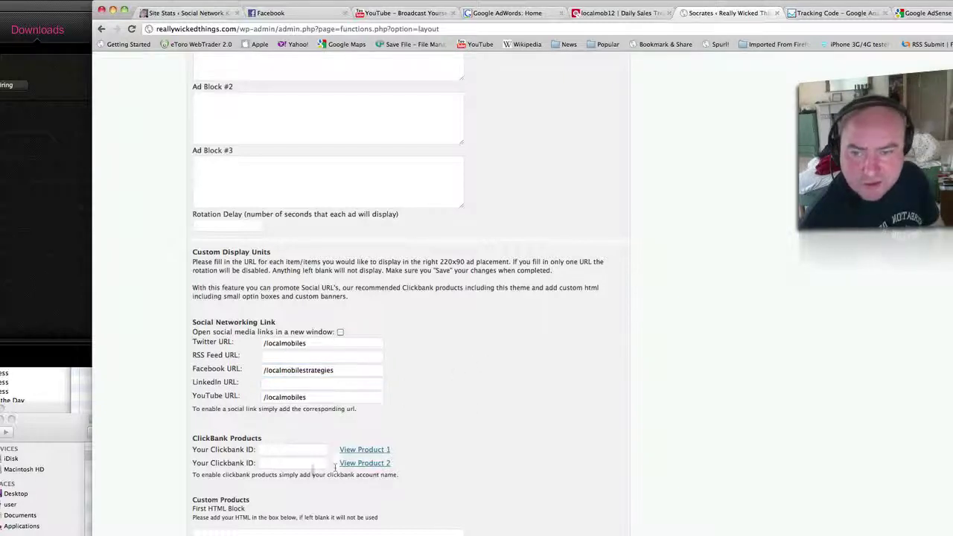
Fill both ClickBank ID fields with the same ClickBank ID.
{"action": "left_click", "coordinate": [277, 451]}
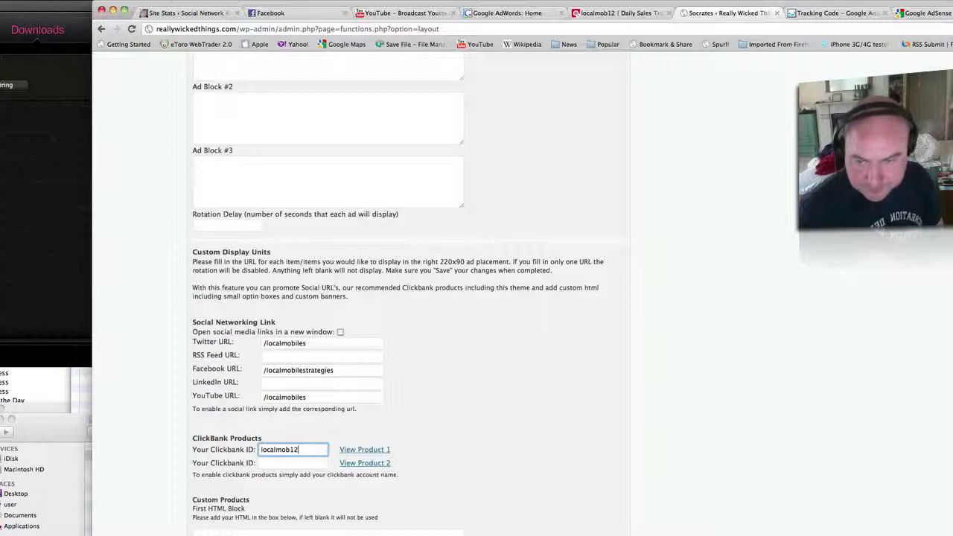
{"action": "left_click", "coordinate": [292, 464]}
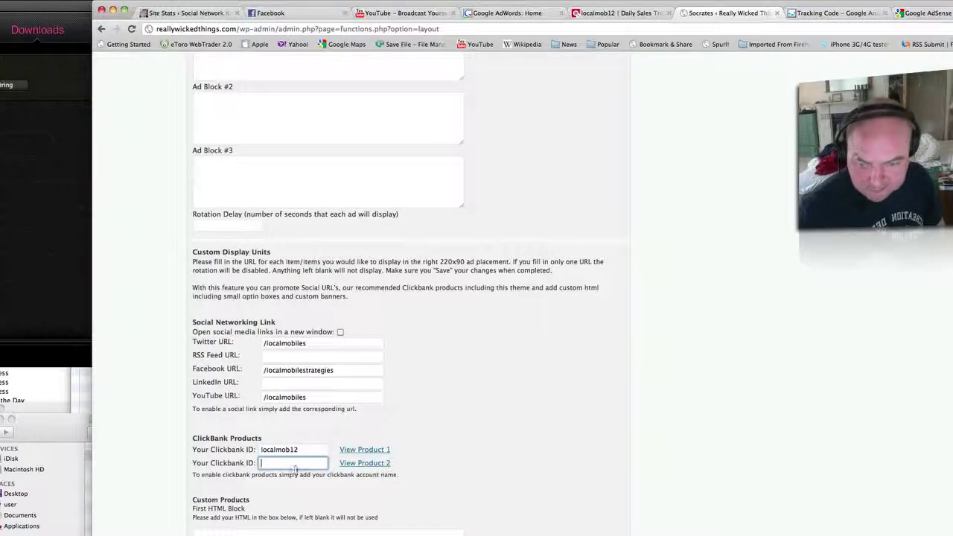
{"action": "type", "text": "localm"}
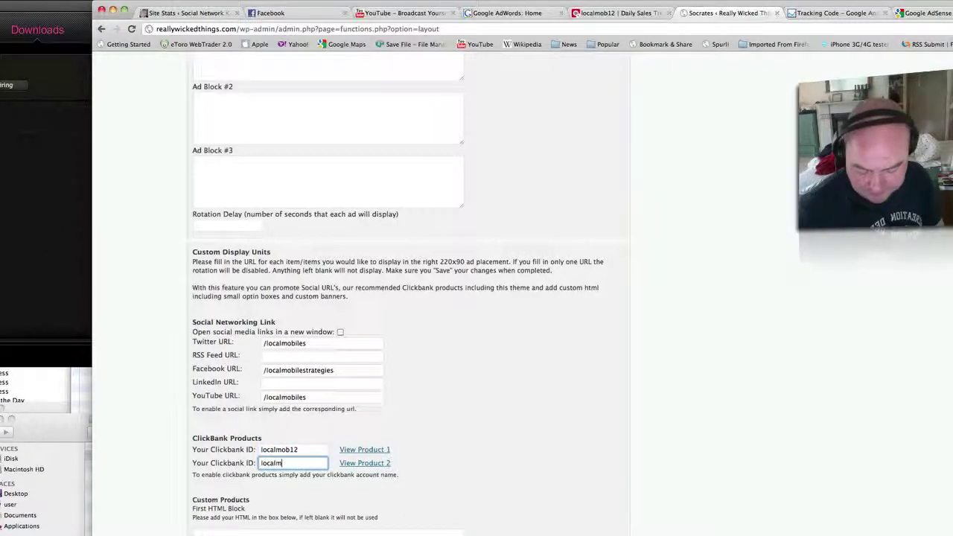
{"action": "type", "text": "ob12"}
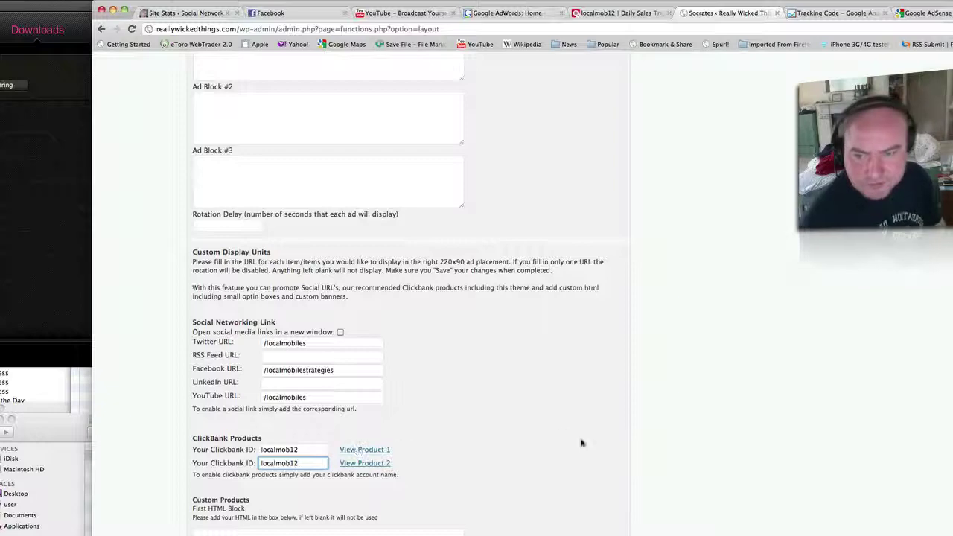
{"action": "left_click", "coordinate": [581, 444]}
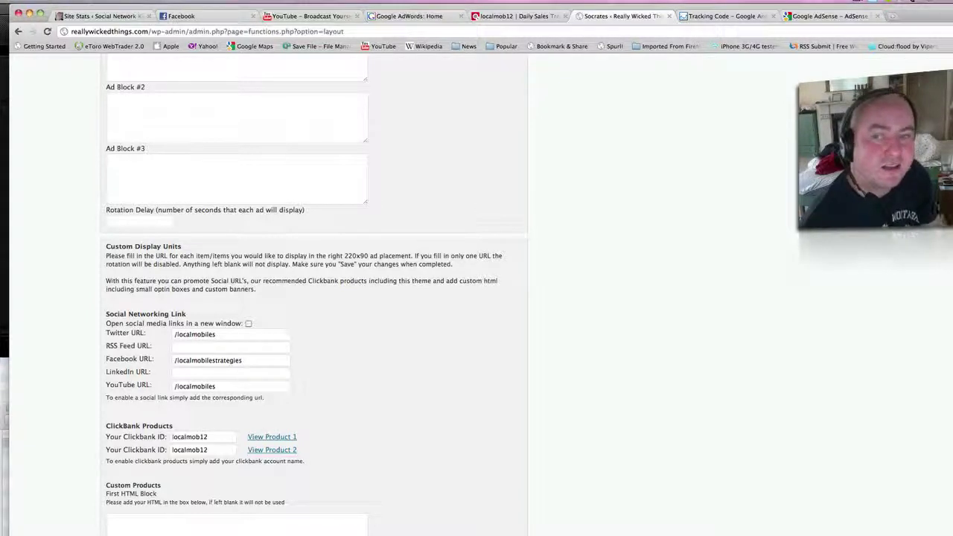
Save the theme settings and test the live site's YouTube banner, which gives a 404.
{"action": "key", "text": "Return"}
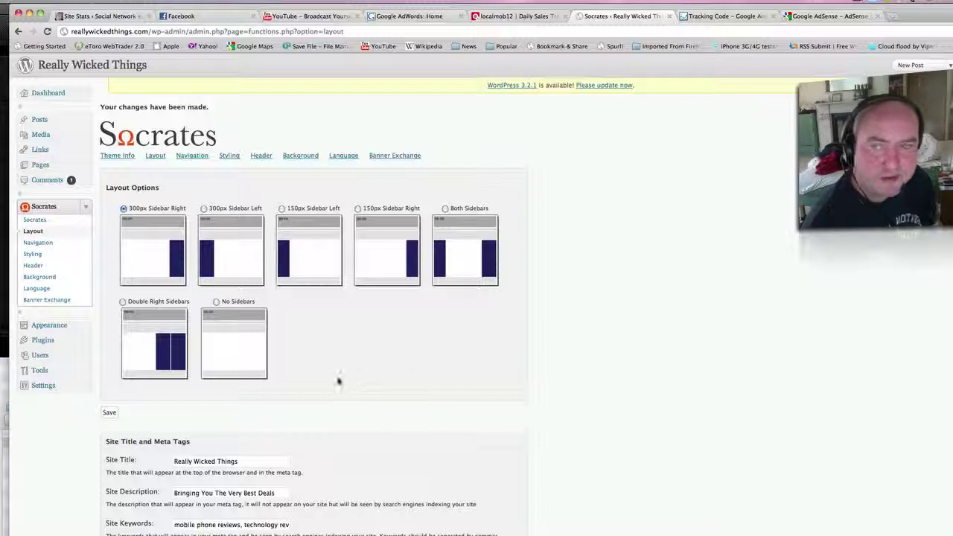
{"action": "left_click", "coordinate": [92, 65]}
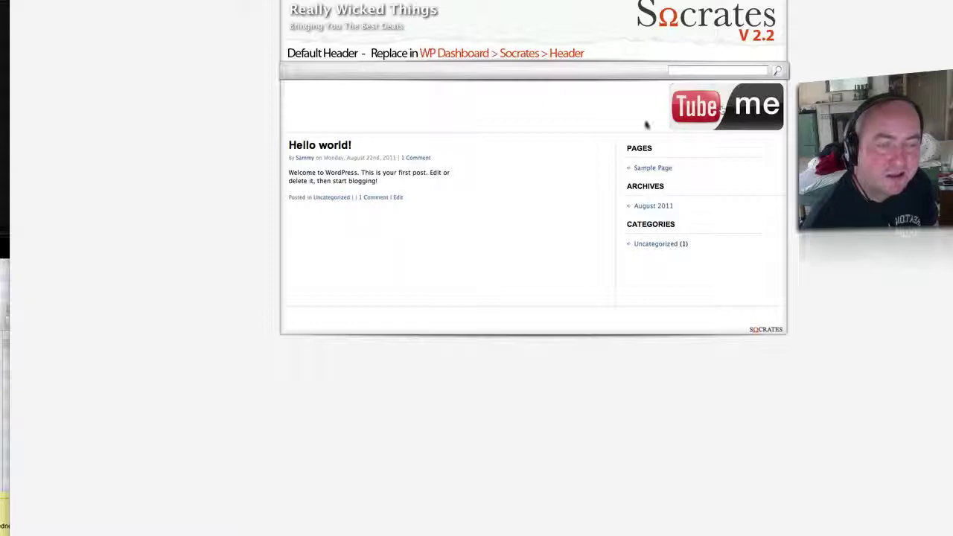
{"action": "left_click", "coordinate": [715, 110]}
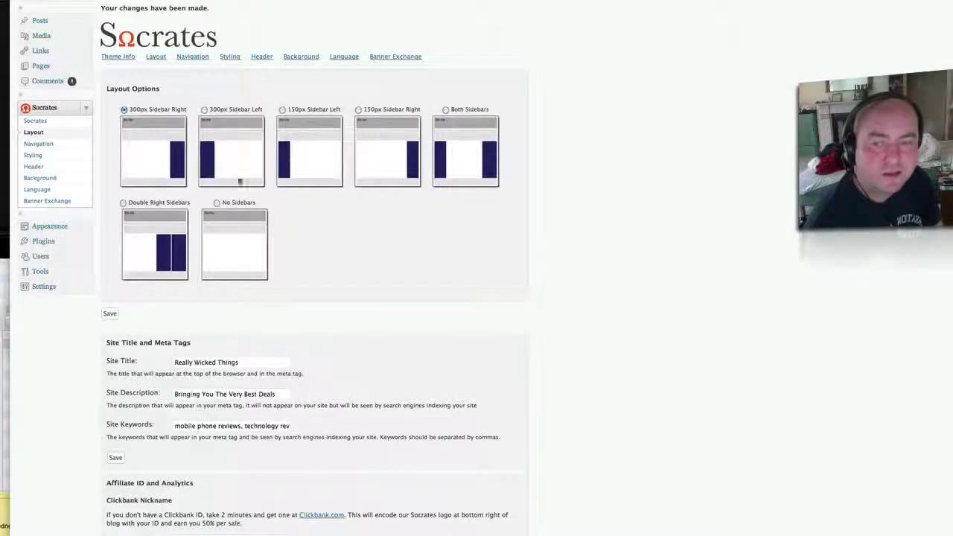
{"action": "scroll", "coordinate": [394, 285], "scroll_direction": "down", "scroll_amount": 15}
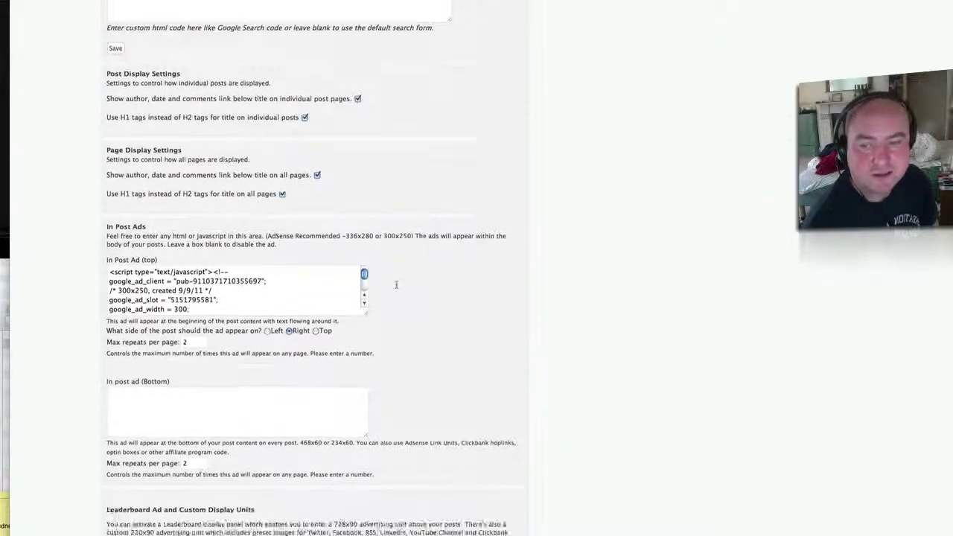
{"action": "scroll", "coordinate": [394, 283], "scroll_direction": "down", "scroll_amount": 10}
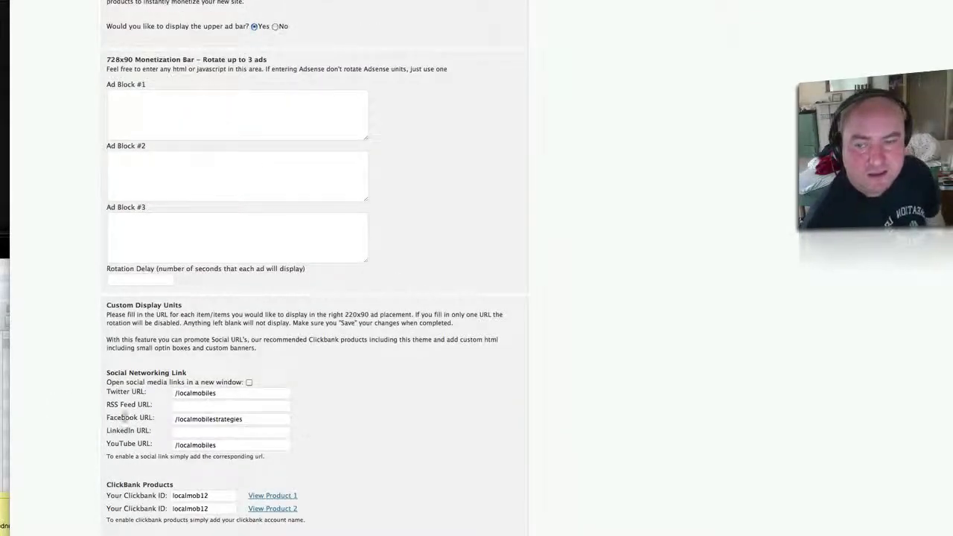
{"action": "left_click", "coordinate": [179, 395]}
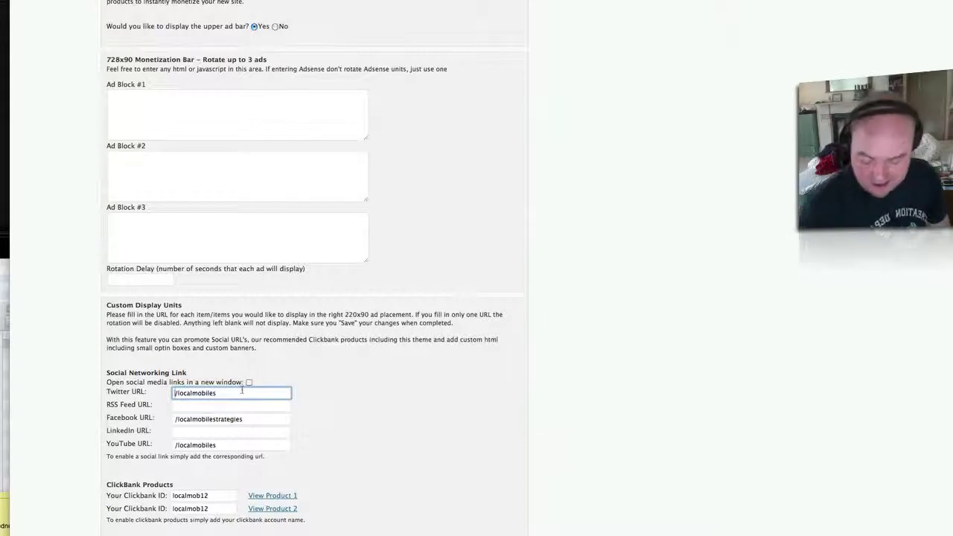
{"action": "type", "text": "http"}
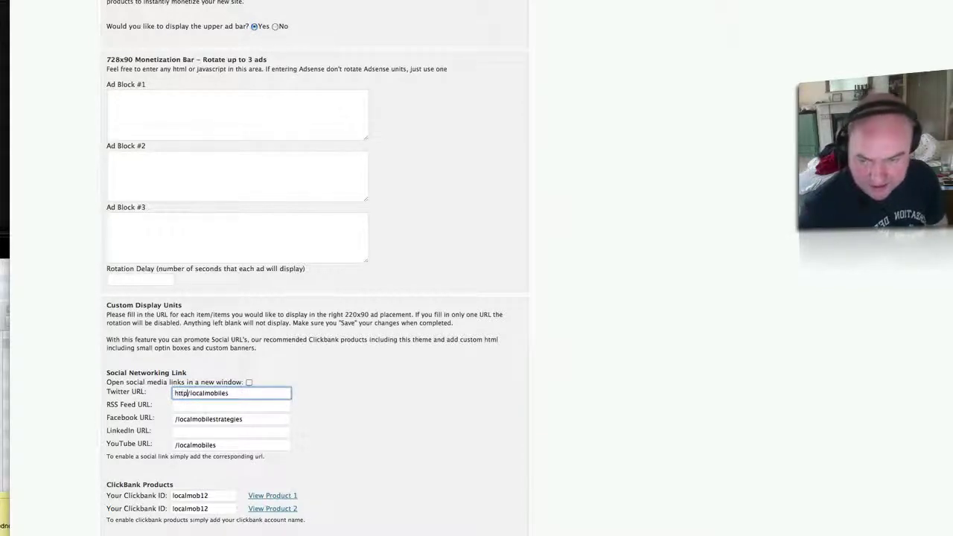
{"action": "type", "text": "://"}
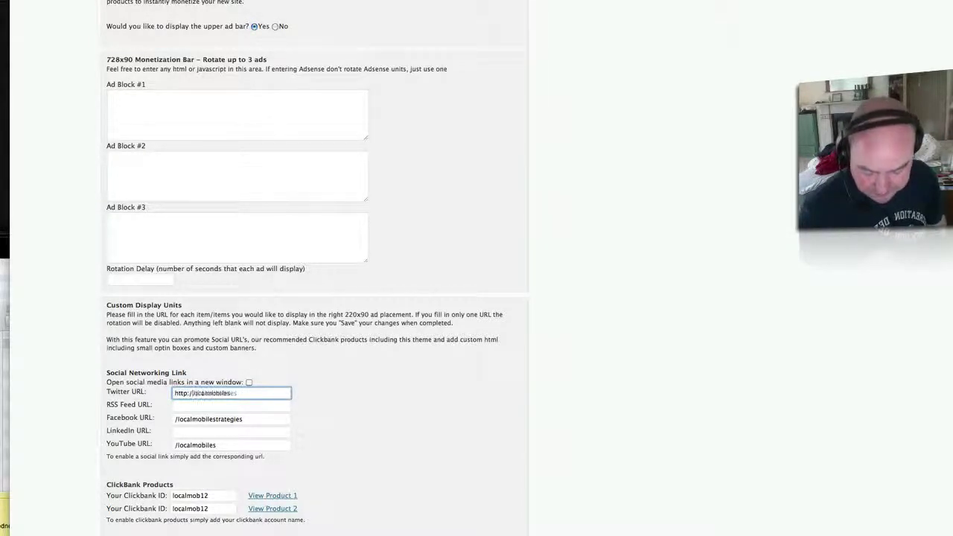
{"action": "type", "text": "twitter"}
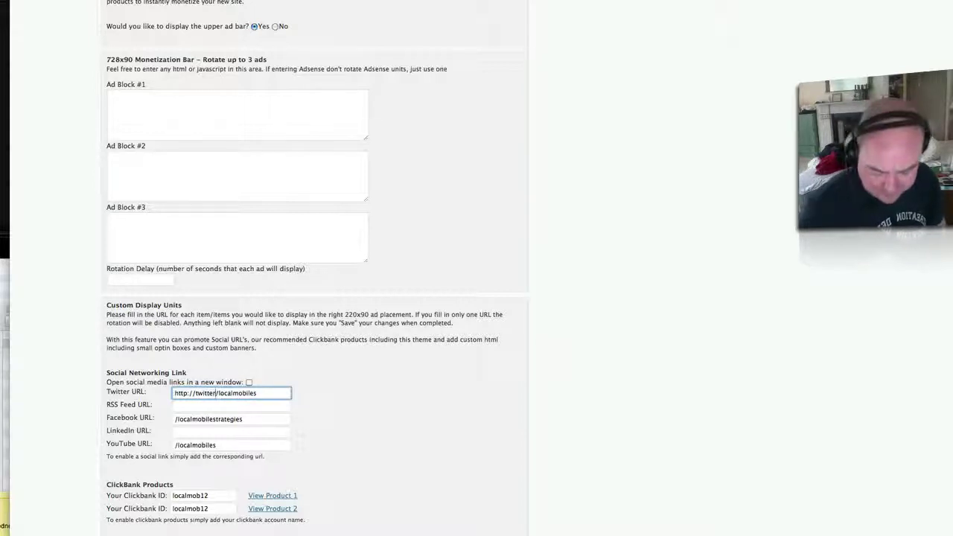
{"action": "type", "text": ".com"}
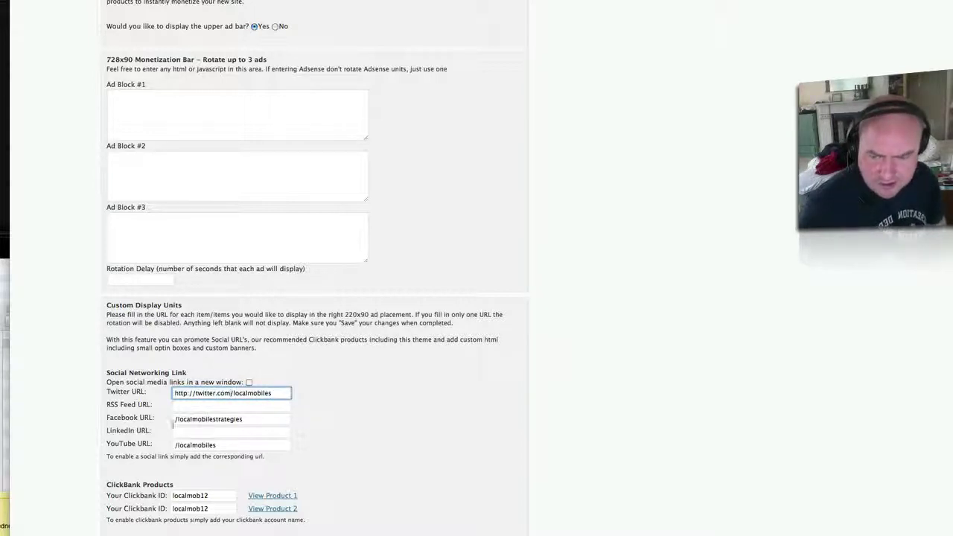
{"action": "left_click", "coordinate": [172, 421]}
{"action": "type", "text": "http"}
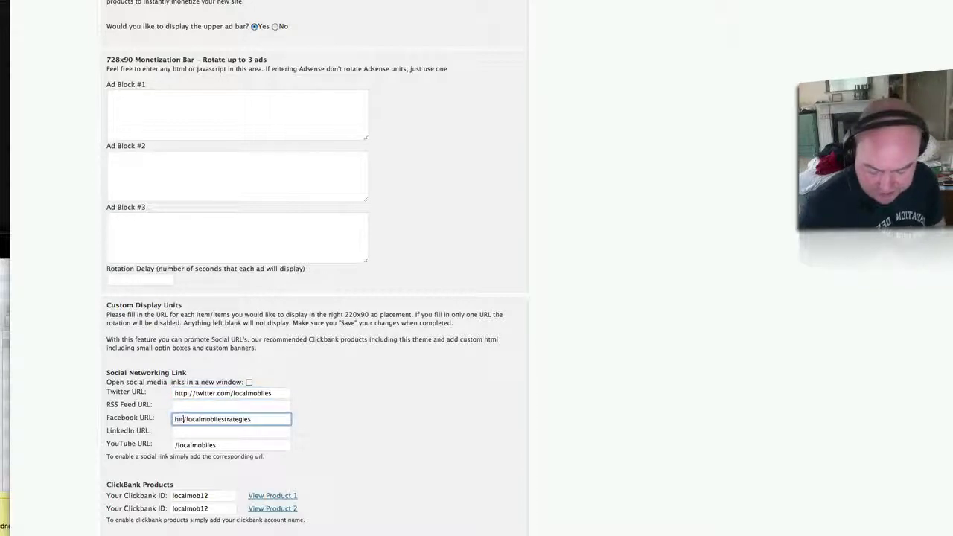
{"action": "type", "text": ":"}
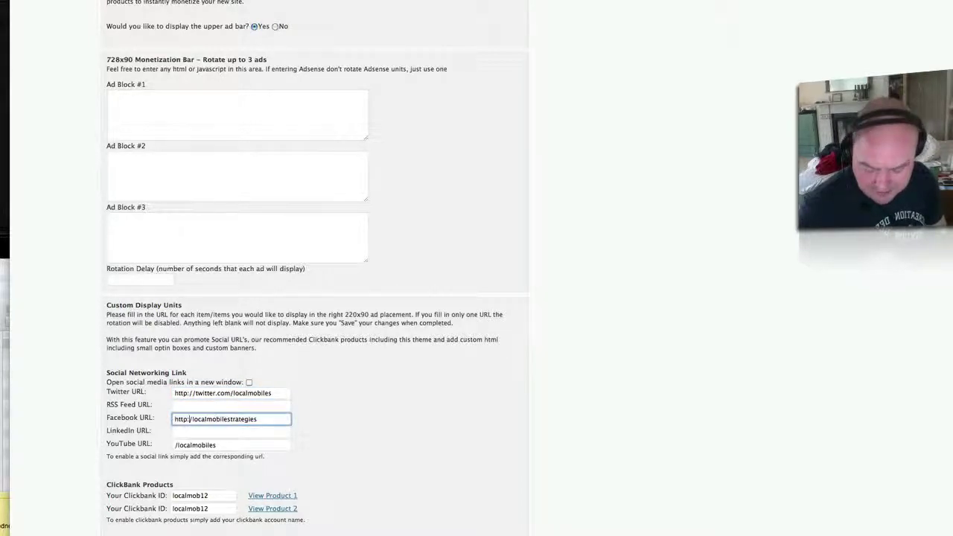
{"action": "type", "text": "fb.com"}
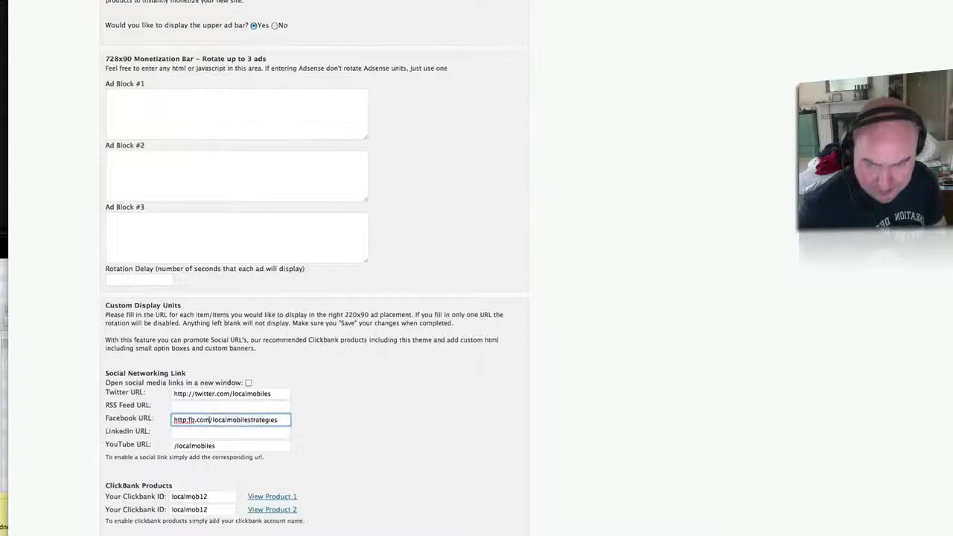
{"action": "left_click", "coordinate": [166, 453]}
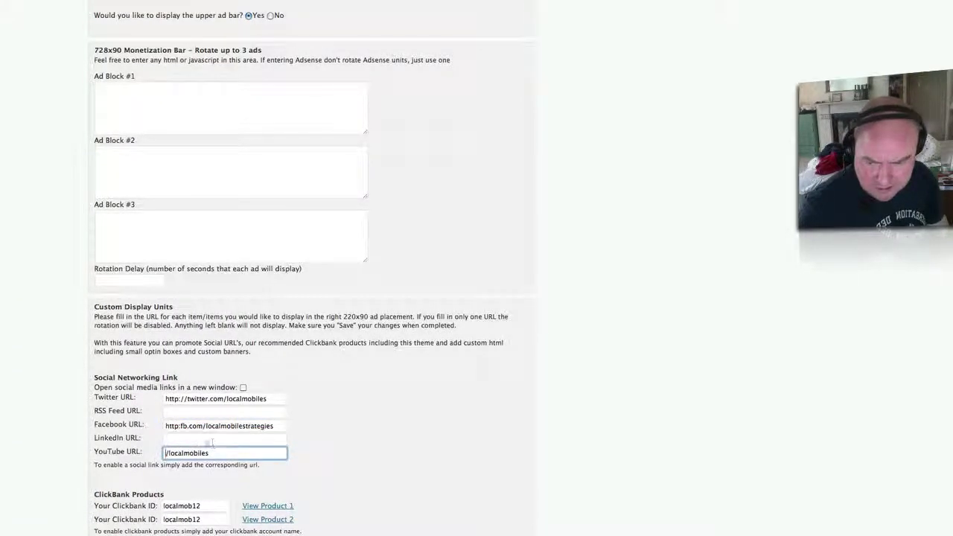
{"action": "left_click", "coordinate": [179, 427]}
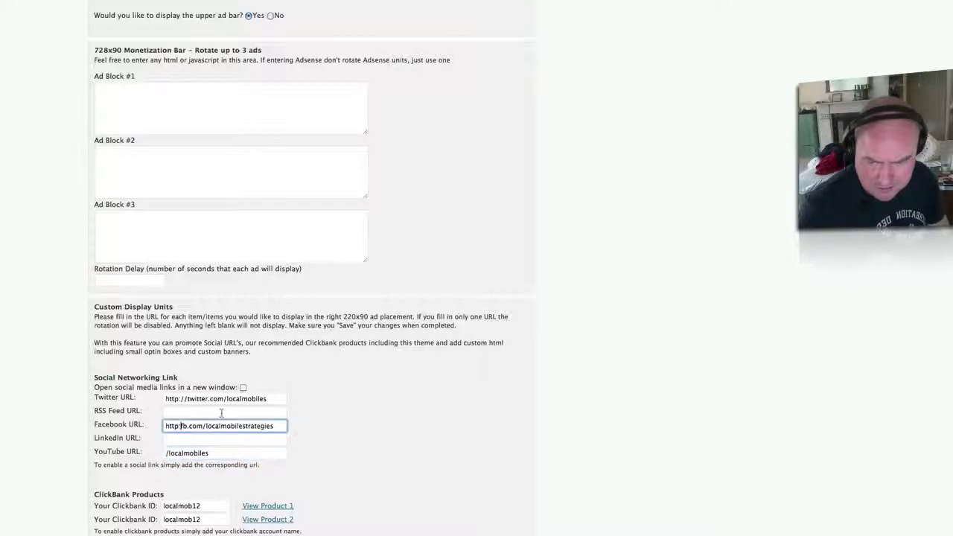
{"action": "type", "text": "//"}
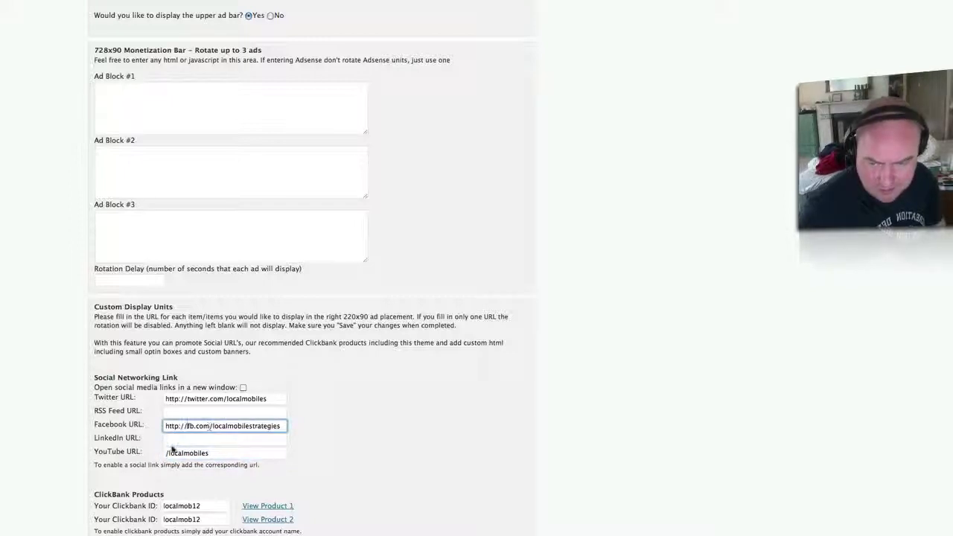
{"action": "left_click", "coordinate": [165, 453]}
{"action": "type", "text": "http"}
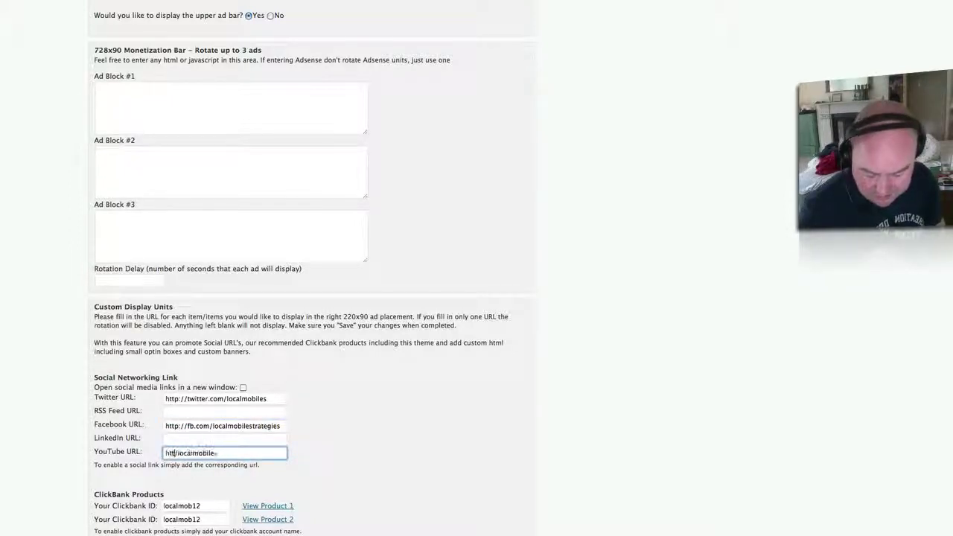
{"action": "type", "text": "://"}
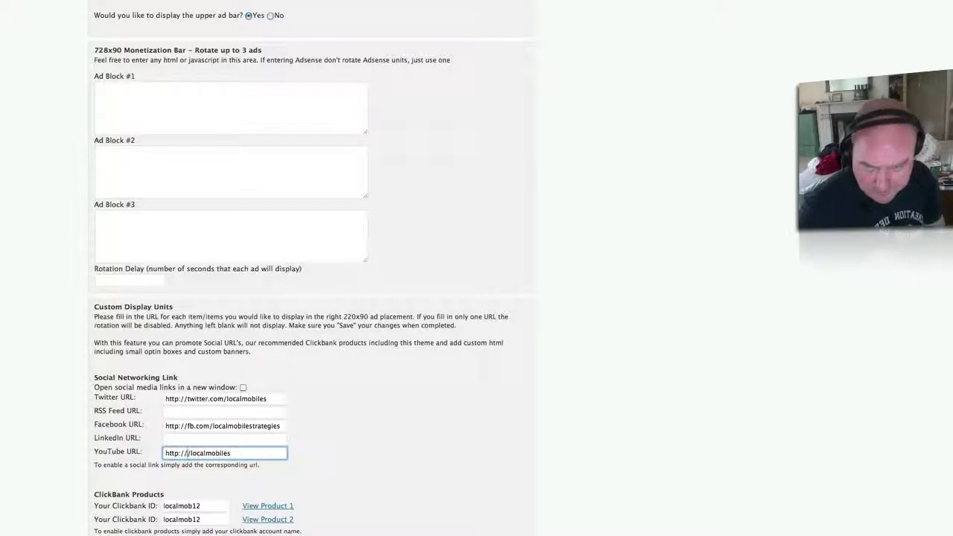
{"action": "type", "text": "youtube"}
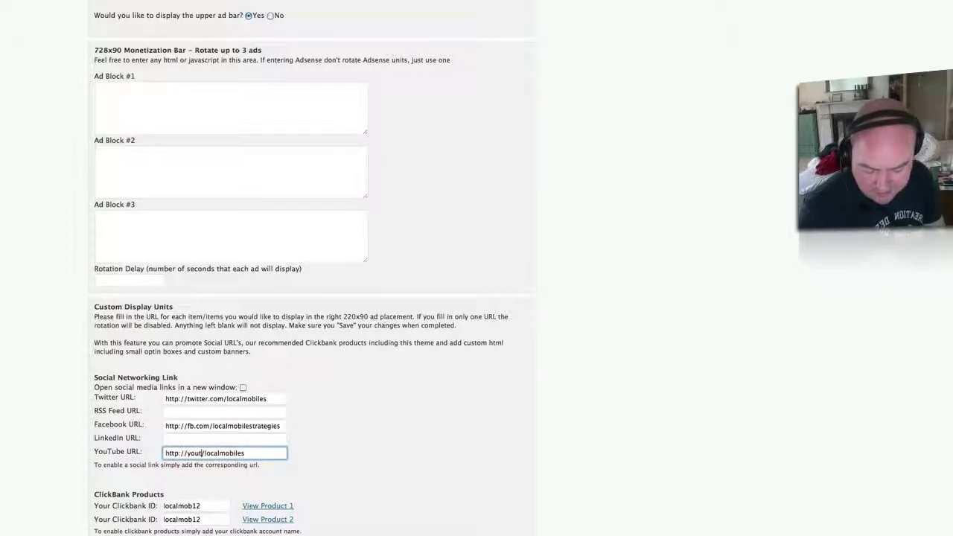
{"action": "type", "text": ".com/"}
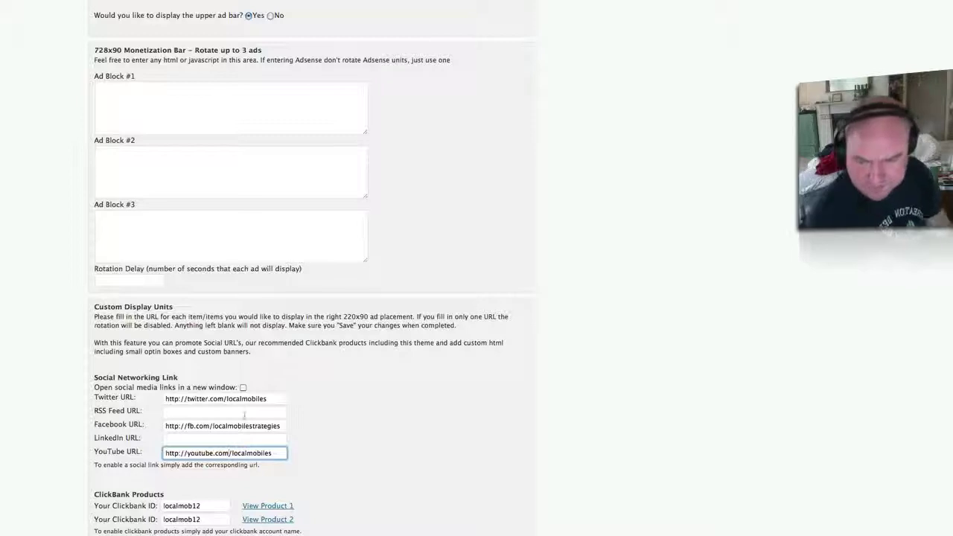
{"action": "scroll", "coordinate": [386, 463], "scroll_direction": "down", "scroll_amount": 3}
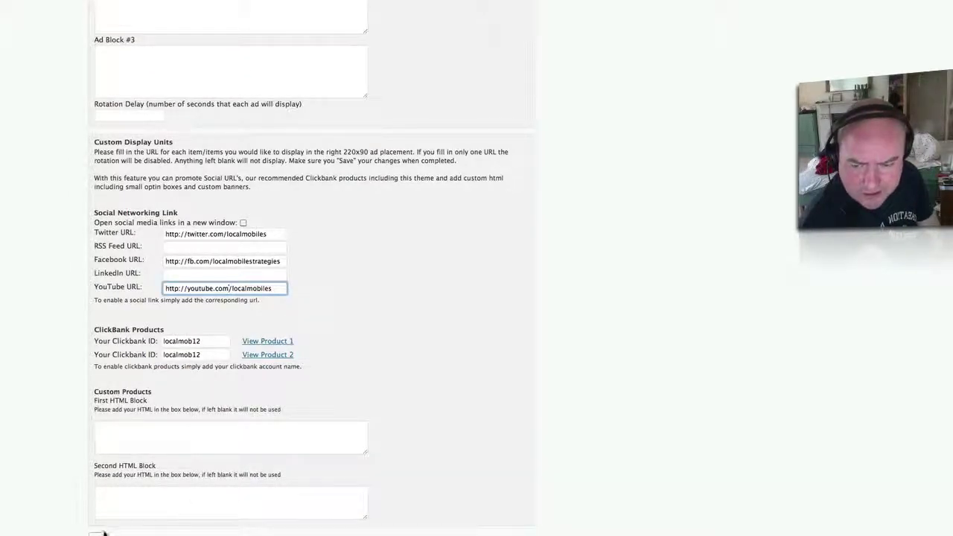
Save the corrected links and confirm the Twitter banner opens the localmobiles profile.
{"action": "left_click", "coordinate": [101, 533]}
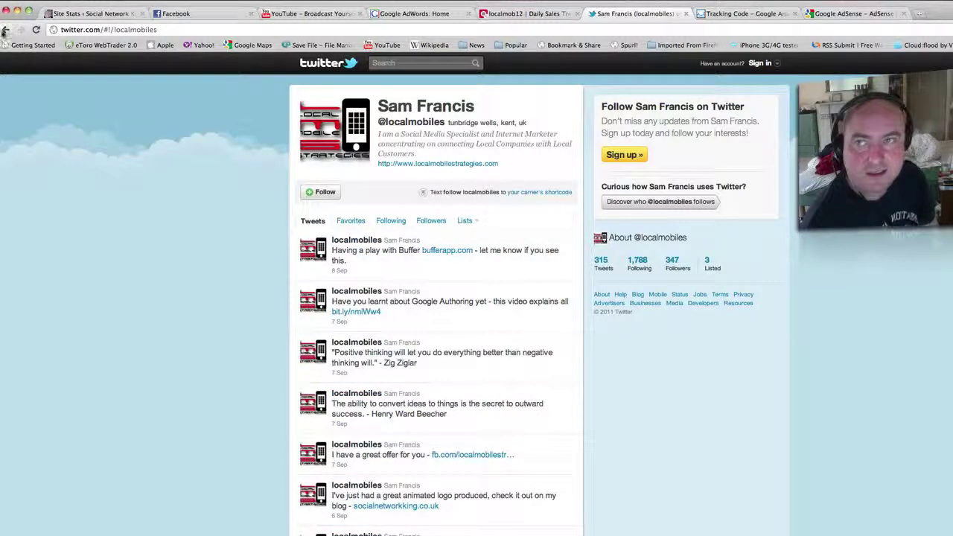
{"action": "left_click", "coordinate": [5, 29]}
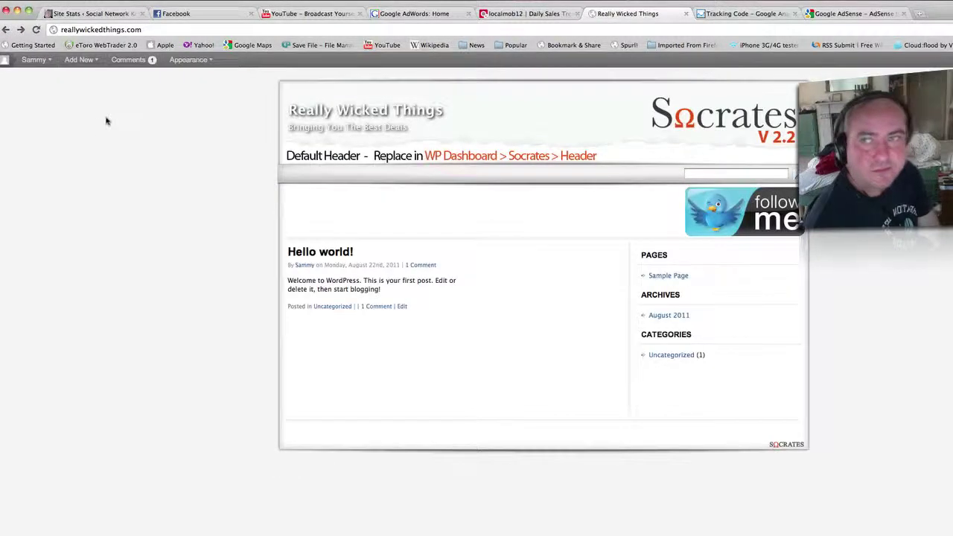
{"action": "left_click", "coordinate": [5, 29]}
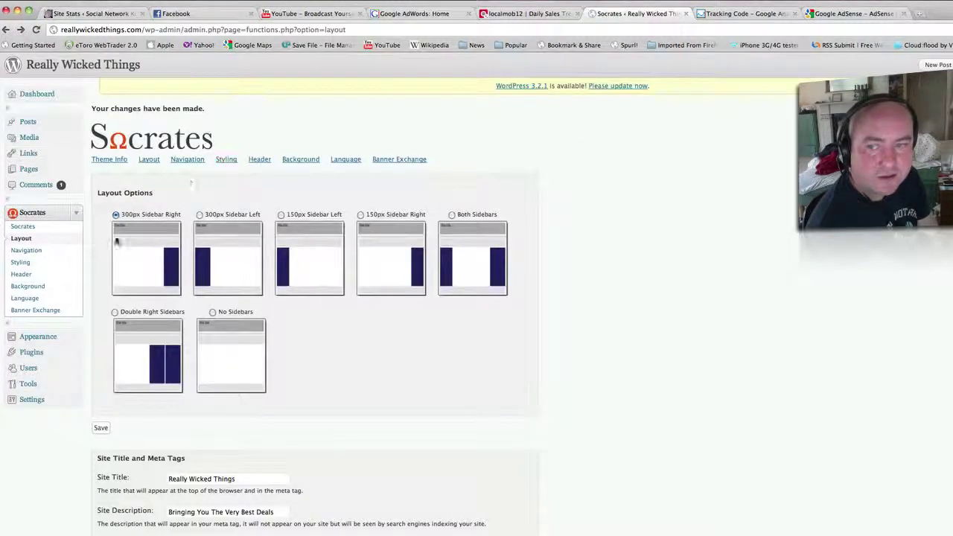
Go through the Socrates Navigation page to the Styling page.
{"action": "left_click", "coordinate": [30, 251]}
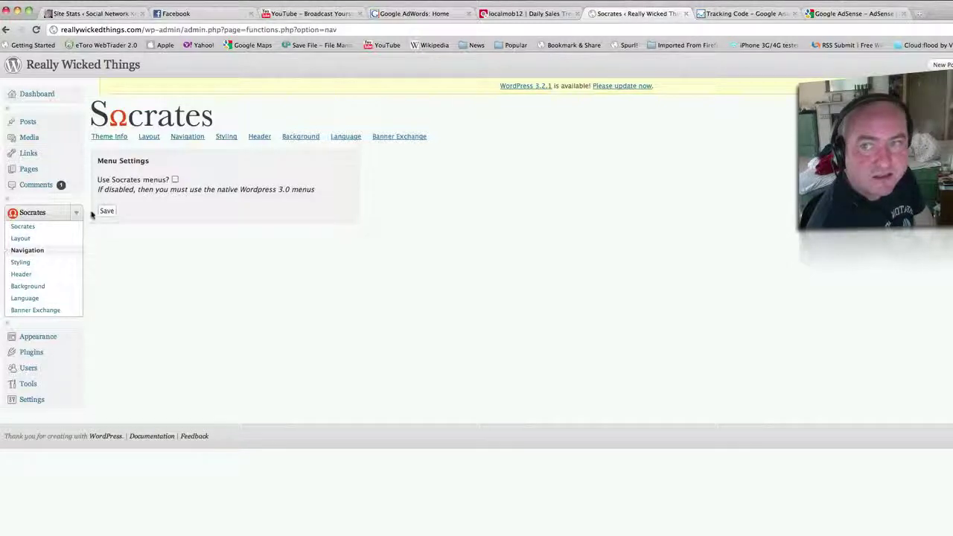
{"action": "left_click", "coordinate": [20, 262]}
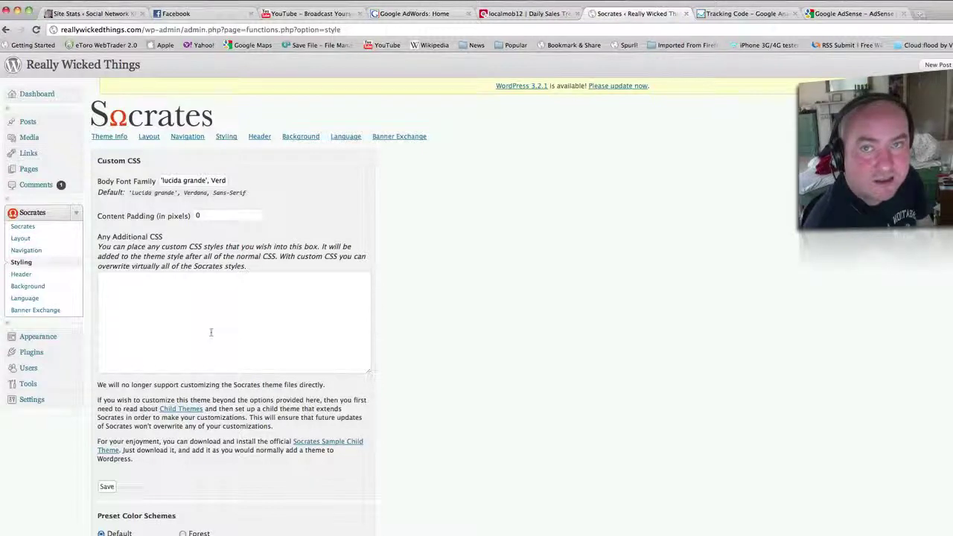
Preview the Earth, Blue, Rose, Neutral and Forest schemes, then choose Blue and save.
{"action": "scroll", "coordinate": [498, 324], "scroll_direction": "down", "scroll_amount": 4}
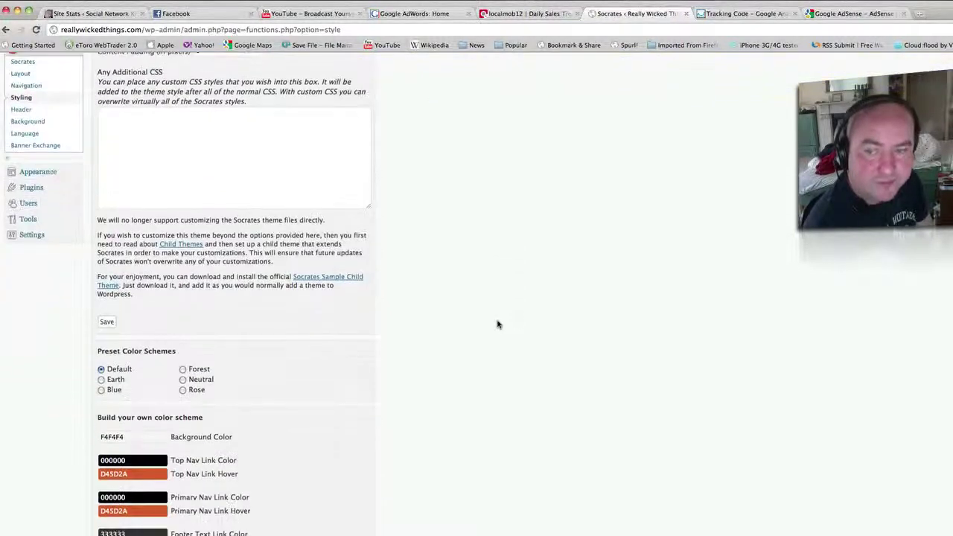
{"action": "left_click", "coordinate": [103, 380]}
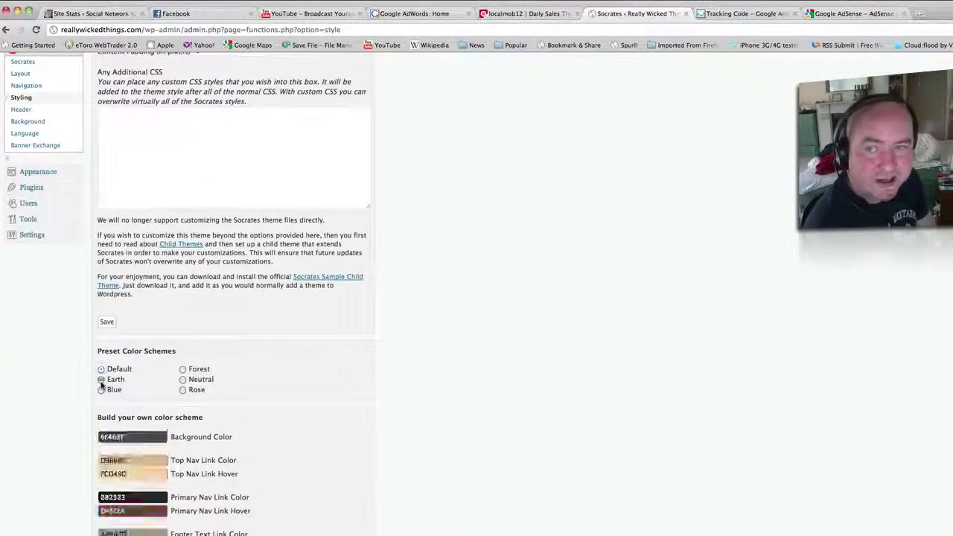
{"action": "left_click", "coordinate": [103, 390]}
{"action": "left_click", "coordinate": [182, 389]}
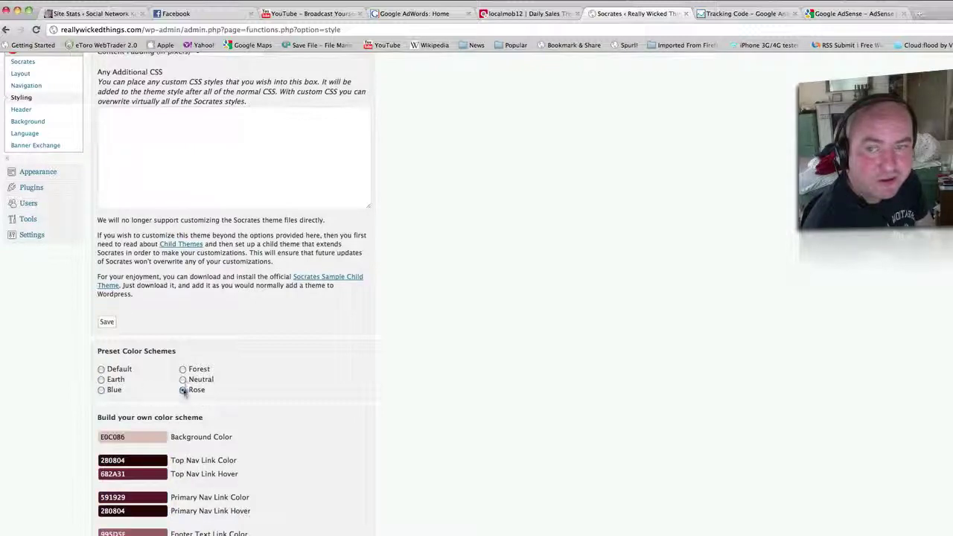
{"action": "left_click", "coordinate": [183, 379]}
{"action": "left_click", "coordinate": [183, 369]}
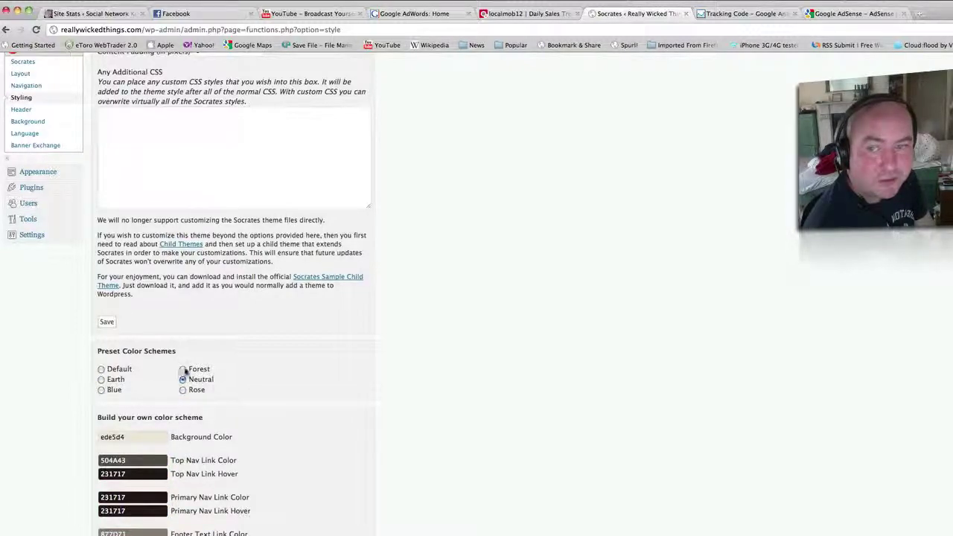
{"action": "left_click", "coordinate": [101, 390]}
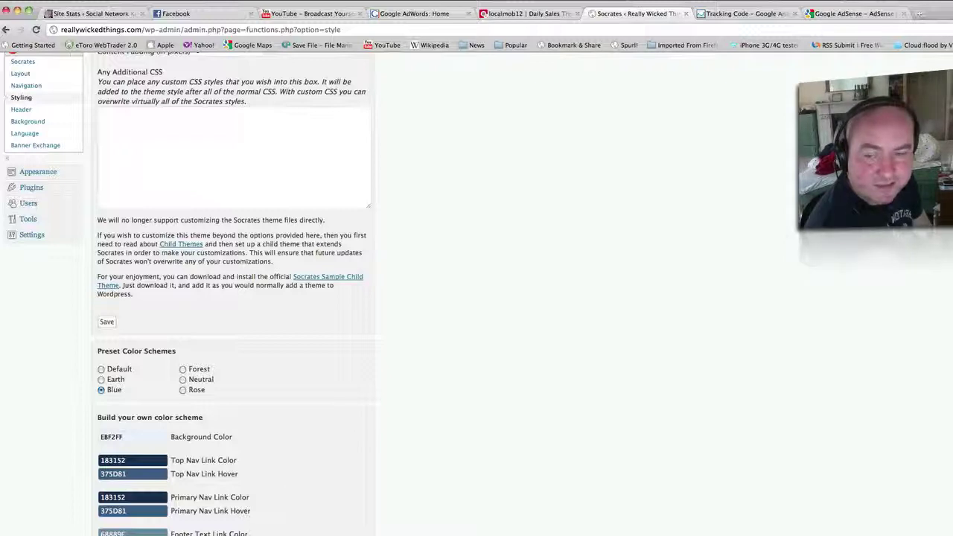
{"action": "left_click", "coordinate": [84, 230]}
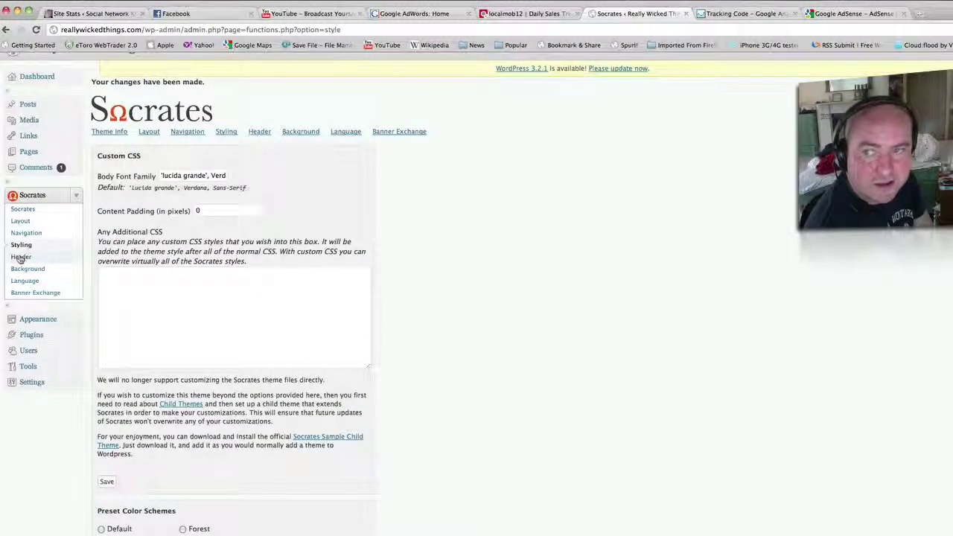
On the Socrates Header page, pick the typing-hands keyboard image from the Computers category.
{"action": "left_click", "coordinate": [19, 259]}
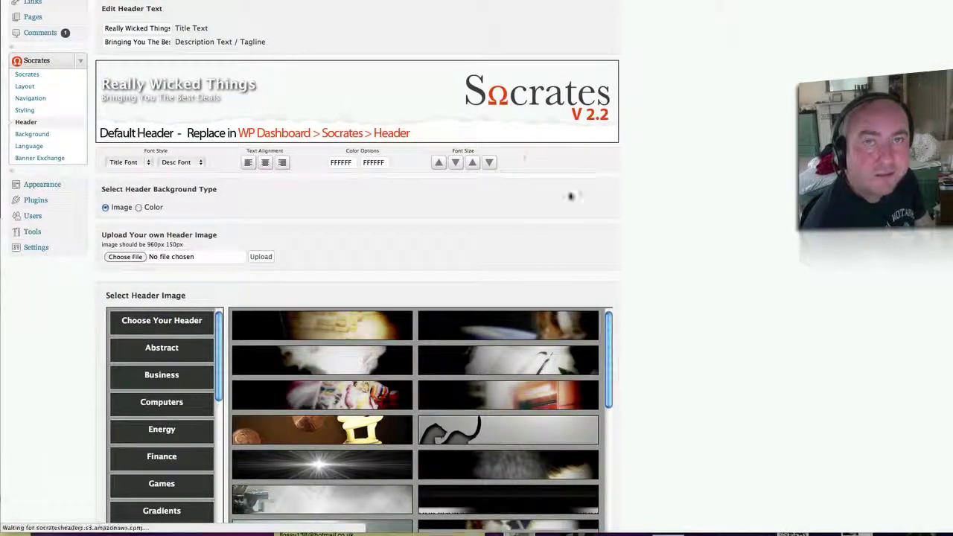
{"action": "scroll", "coordinate": [767, 229], "scroll_direction": "down", "scroll_amount": 3}
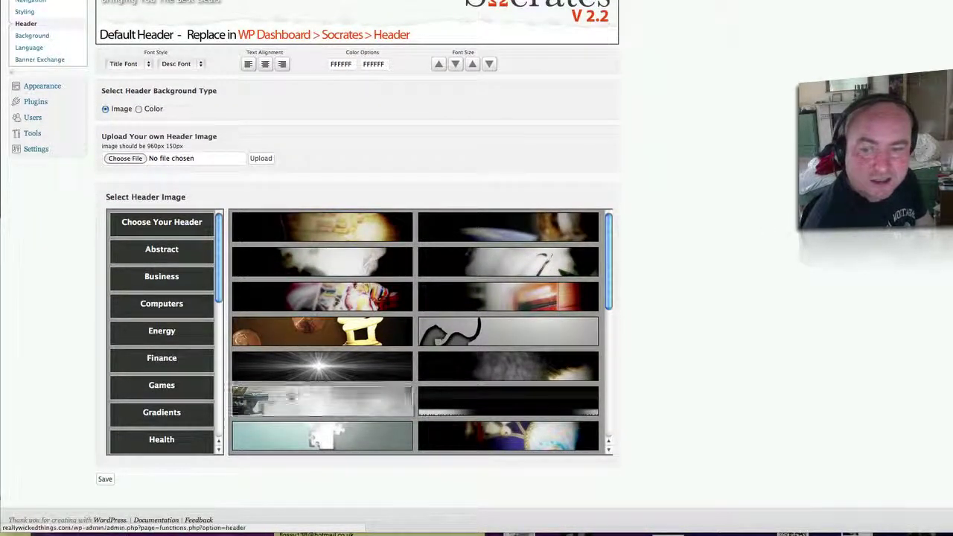
{"action": "left_click", "coordinate": [177, 440]}
{"action": "left_click", "coordinate": [165, 313]}
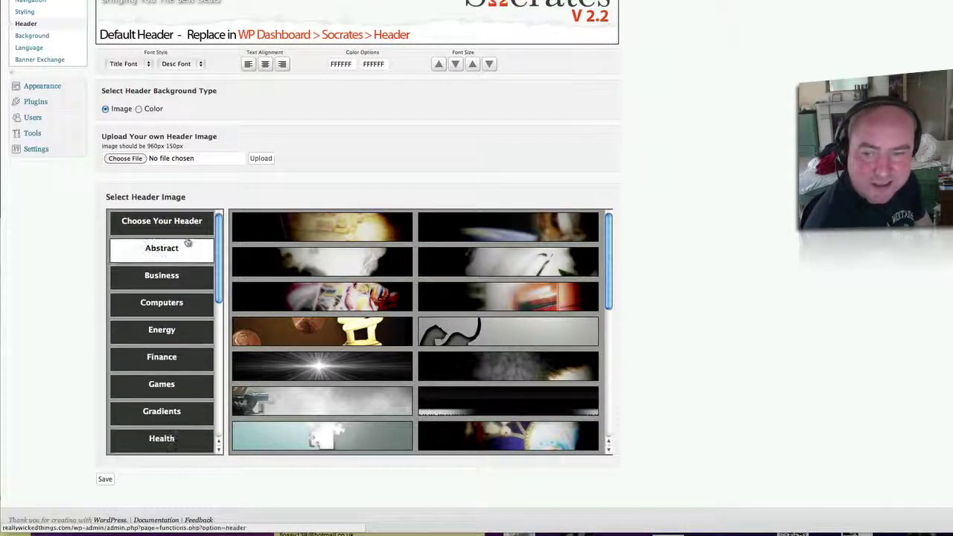
{"action": "left_click", "coordinate": [158, 306]}
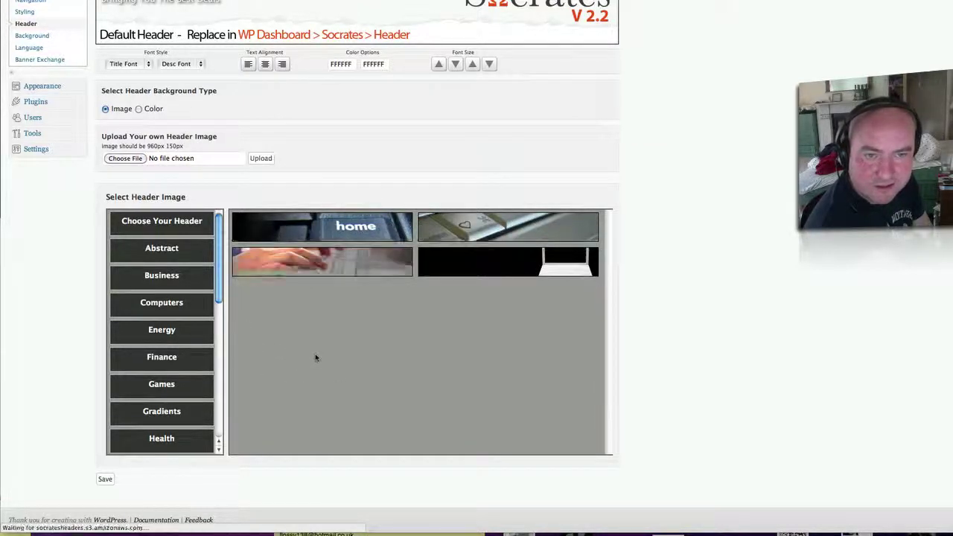
{"action": "left_click", "coordinate": [365, 265]}
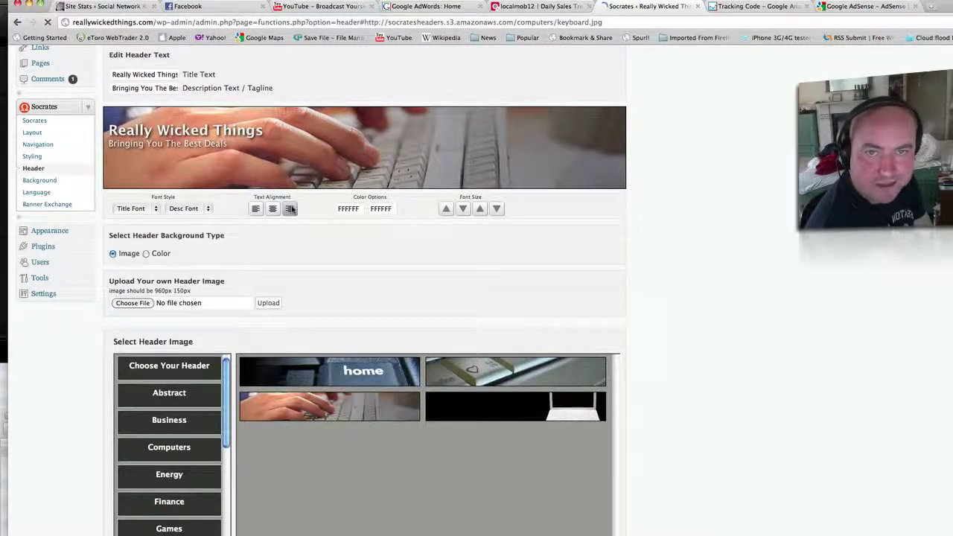
Right-align the header title, enlarge it and set its font to Arial.
{"action": "left_click", "coordinate": [290, 210]}
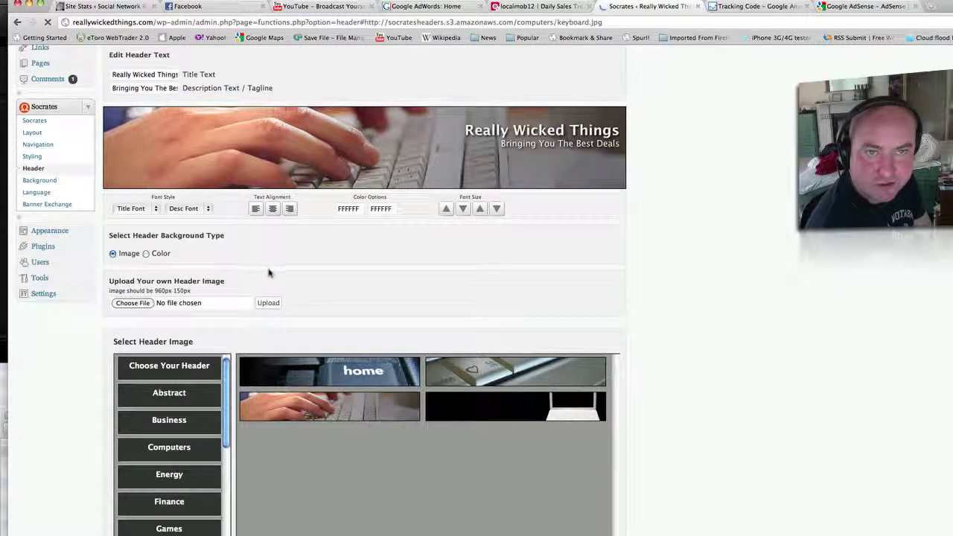
{"action": "left_click", "coordinate": [154, 208]}
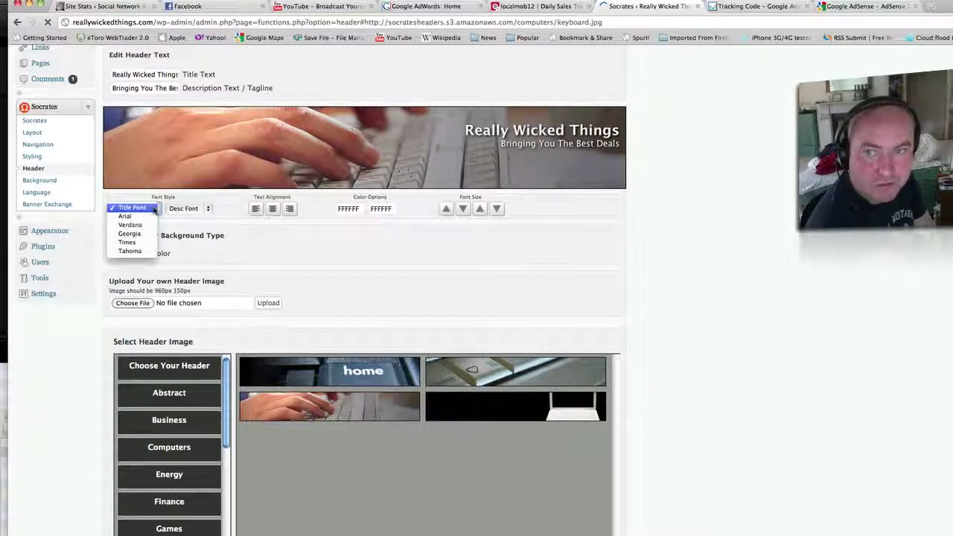
{"action": "left_click", "coordinate": [236, 226]}
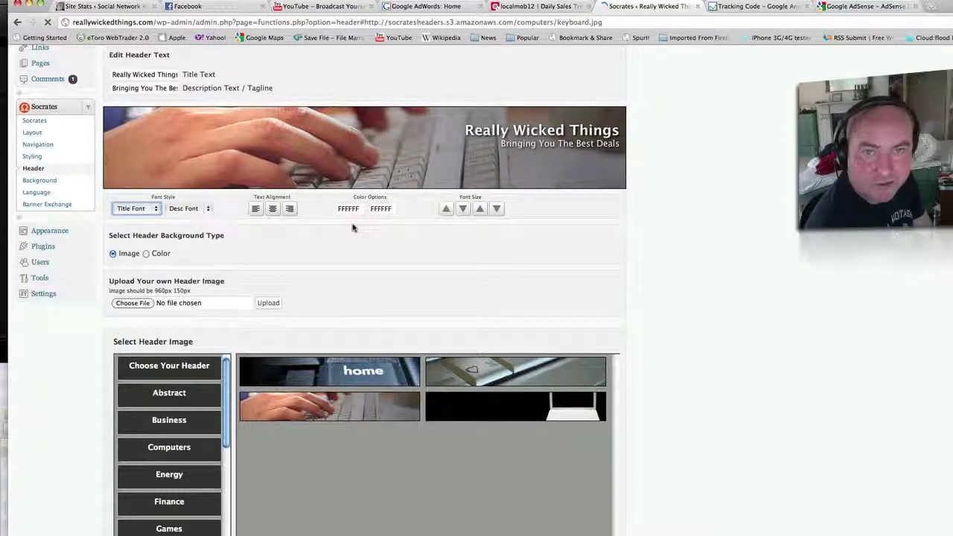
{"action": "left_click", "coordinate": [449, 212]}
{"action": "left_click", "coordinate": [447, 210]}
{"action": "left_click", "coordinate": [447, 209]}
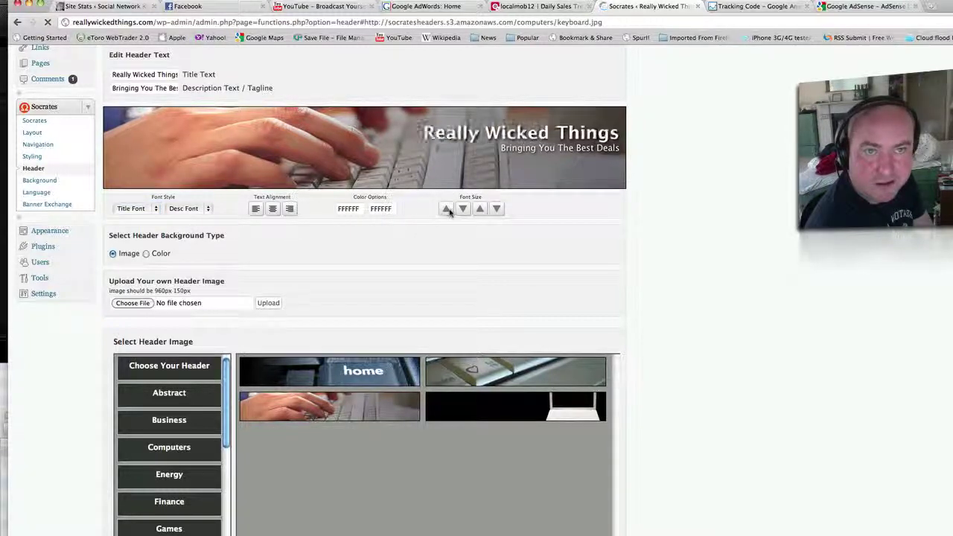
{"action": "left_click", "coordinate": [447, 210]}
{"action": "left_click", "coordinate": [480, 210]}
{"action": "left_click", "coordinate": [481, 211]}
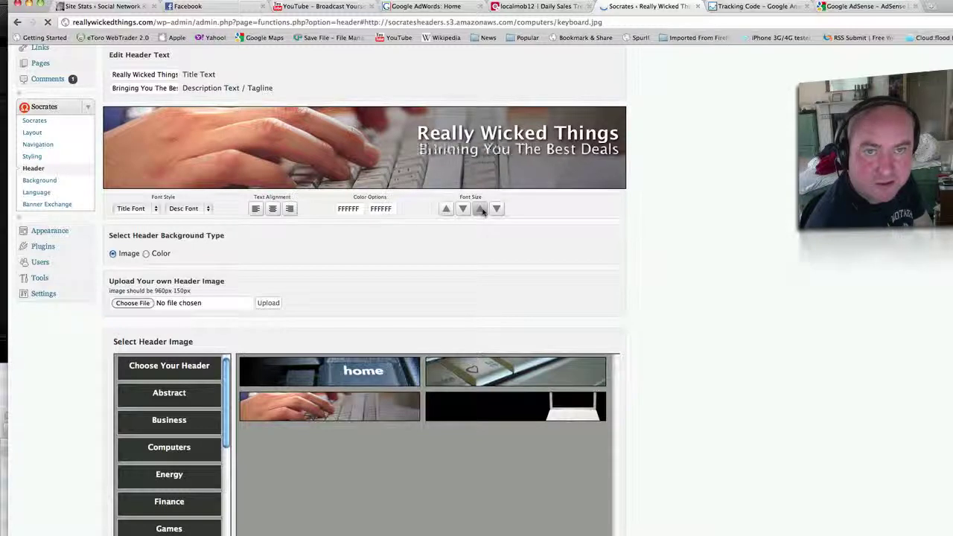
{"action": "left_click", "coordinate": [152, 208]}
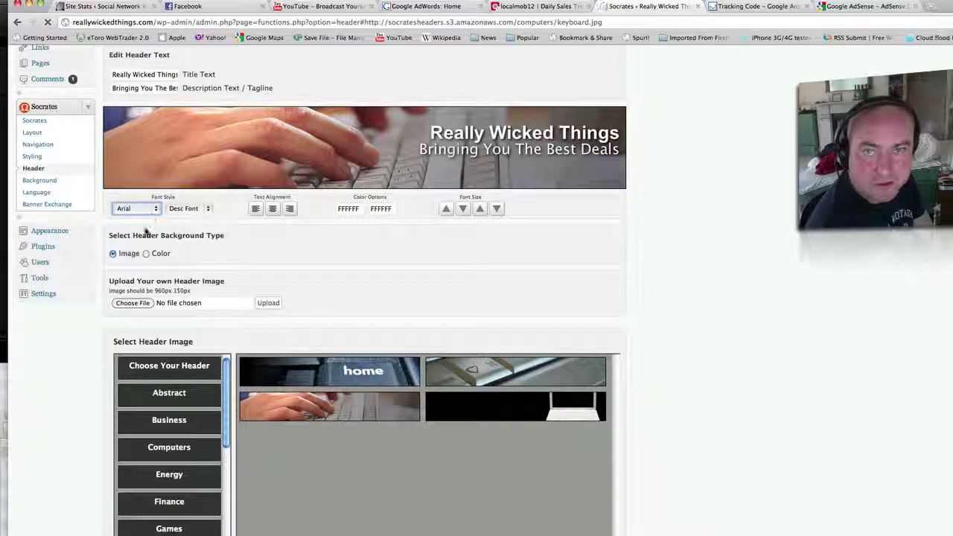
Set the tagline font to Verdana and shrink it four sizes.
{"action": "left_click", "coordinate": [207, 210]}
{"action": "left_click", "coordinate": [196, 224]}
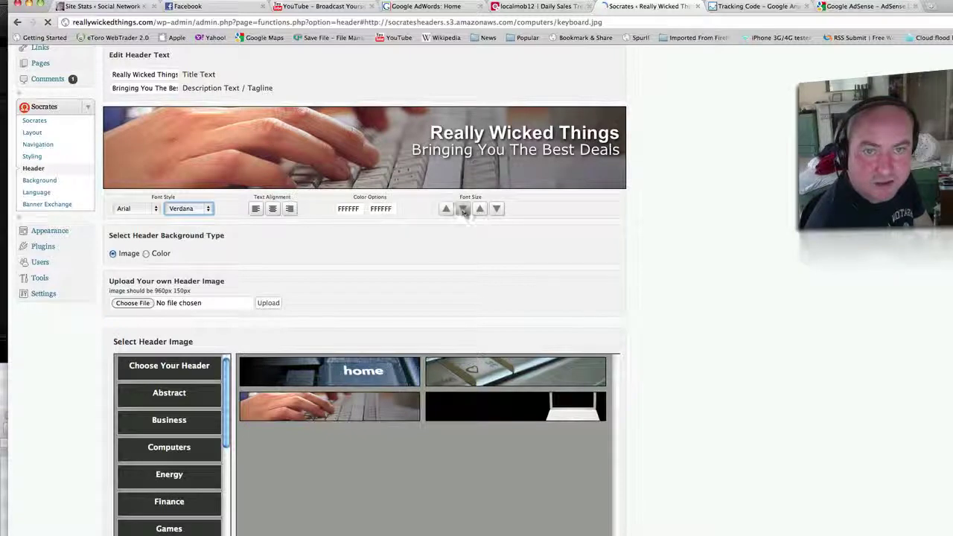
{"action": "left_click", "coordinate": [497, 210]}
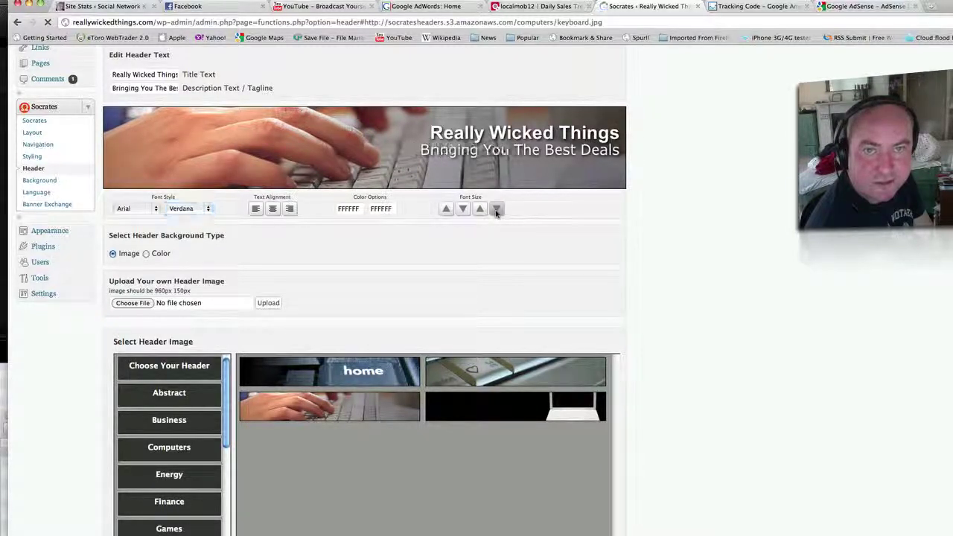
{"action": "left_click", "coordinate": [496, 209]}
{"action": "left_click", "coordinate": [496, 210]}
{"action": "left_click", "coordinate": [497, 209]}
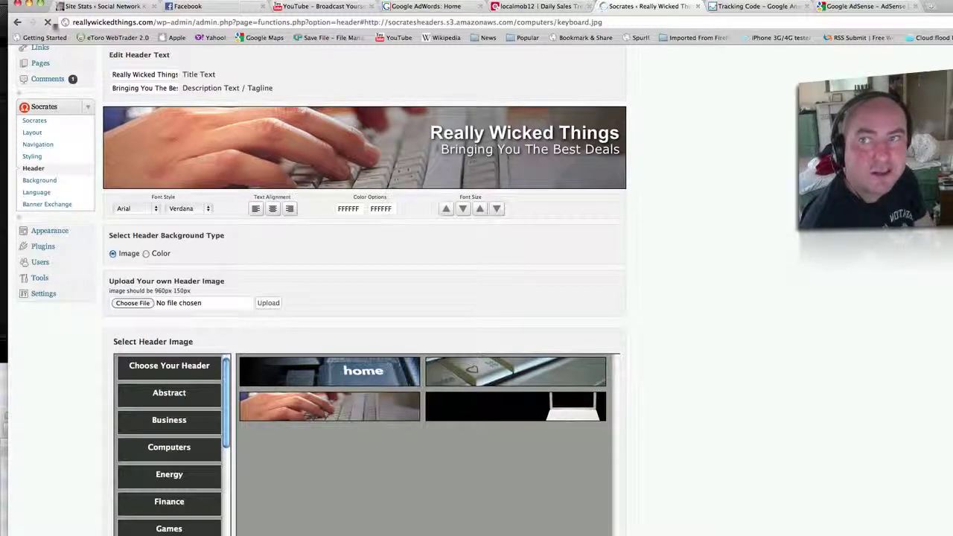
{"action": "left_click", "coordinate": [104, 6]}
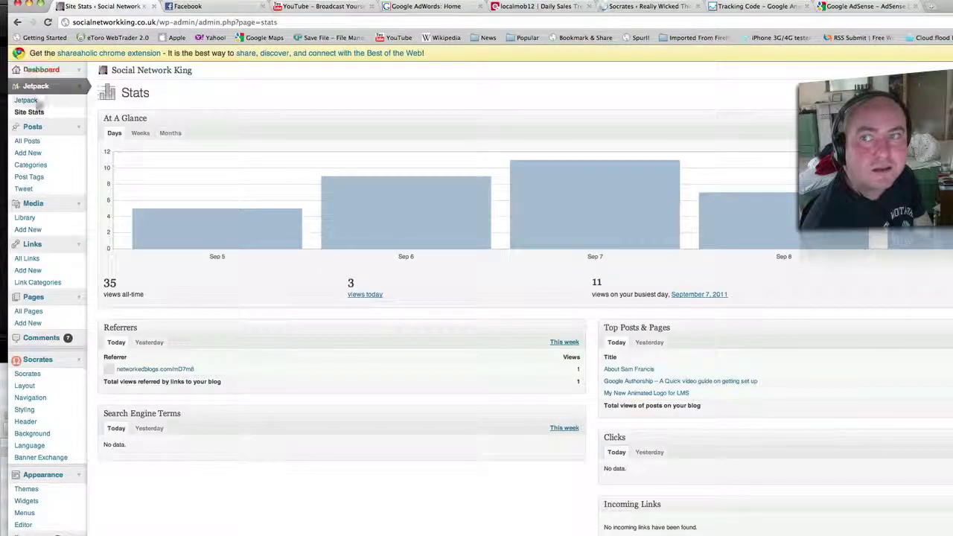
{"action": "left_click", "coordinate": [145, 73]}
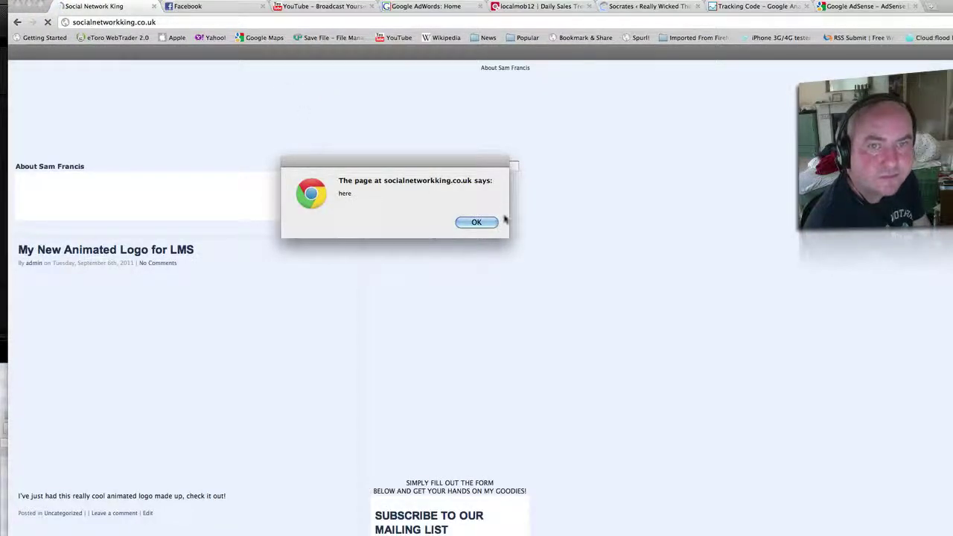
{"action": "left_click", "coordinate": [480, 223]}
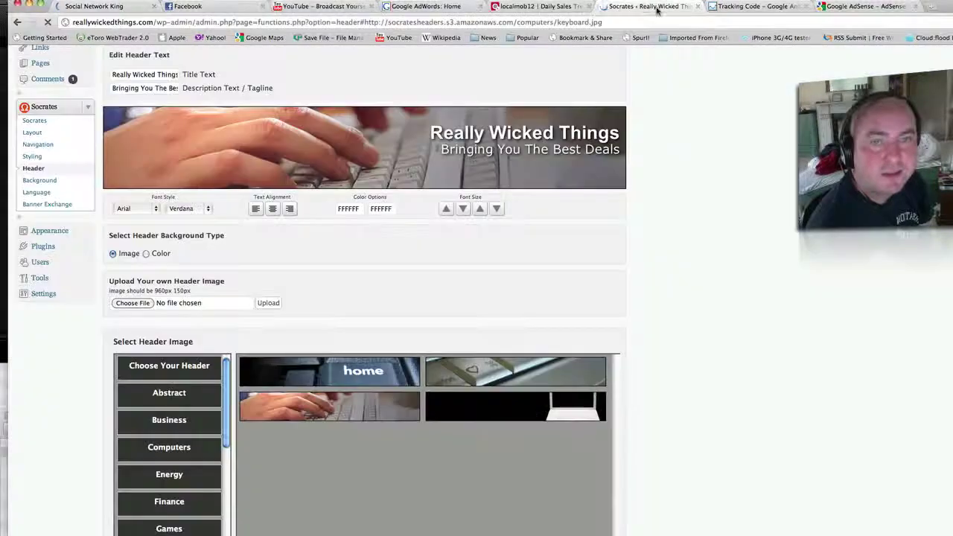
{"action": "left_click", "coordinate": [649, 6]}
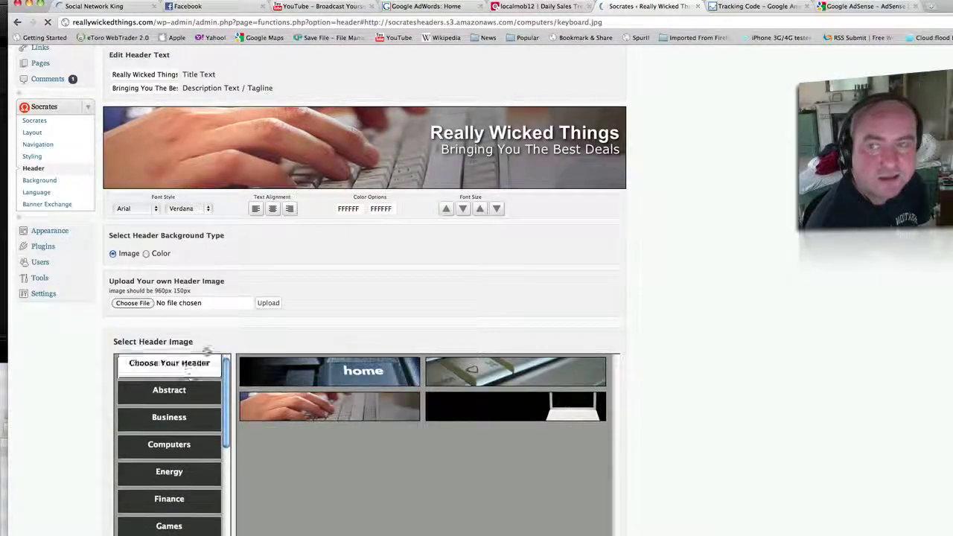
Scroll the Header page to review the right-aligned white title over the keyboard image.
{"action": "scroll", "coordinate": [201, 372], "scroll_direction": "down", "scroll_amount": 1}
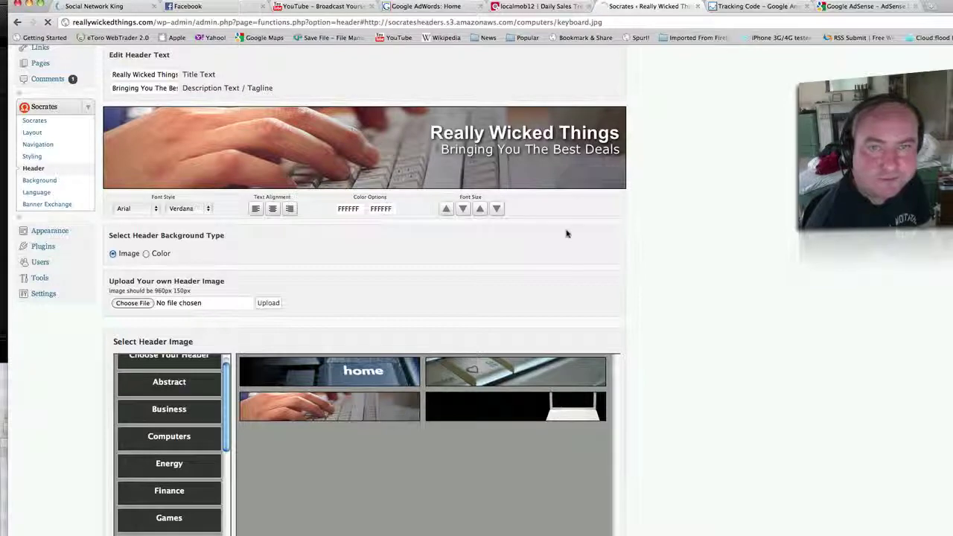